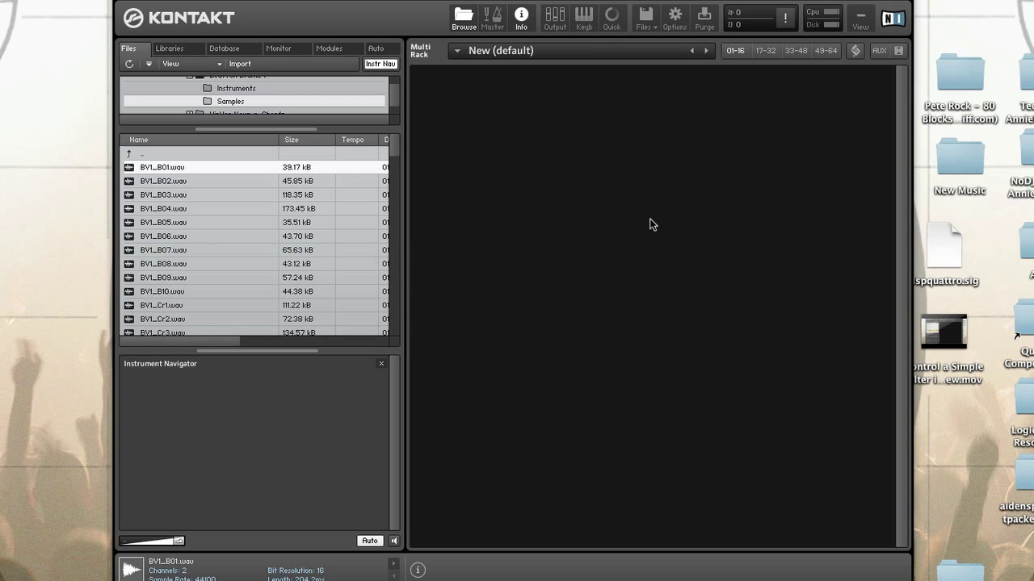
# Remove the trial New (default) and BV1_B01 instruments, leaving one fresh empty New (default) instrument
pyautogui.click(645, 26)
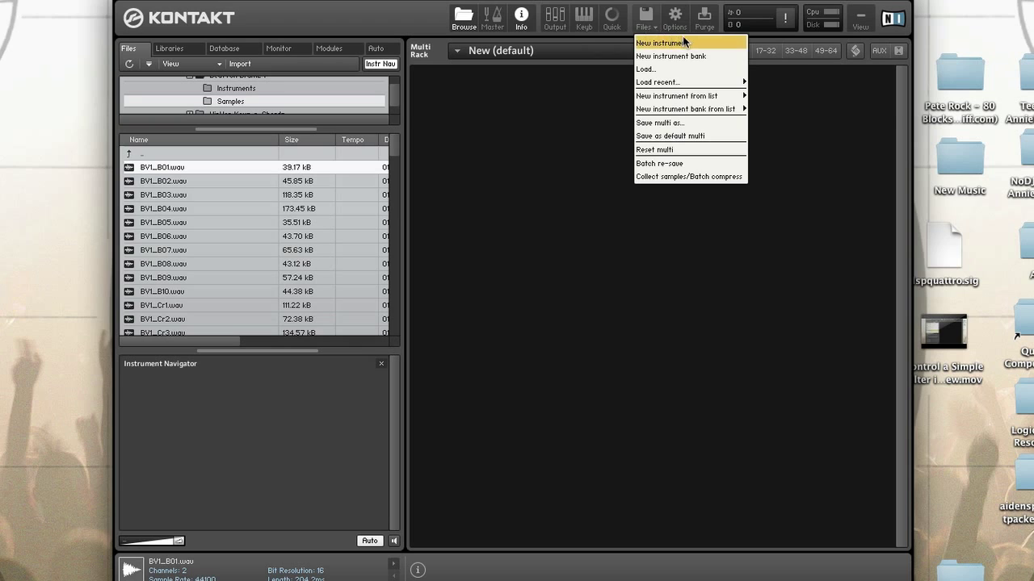
pyautogui.click(683, 38)
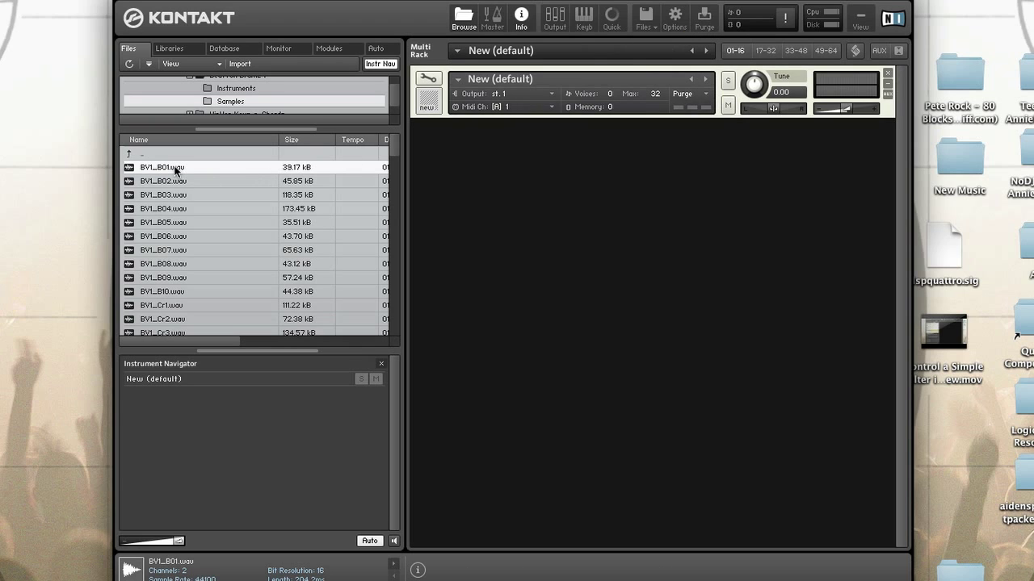
pyautogui.moveTo(175, 169); pyautogui.dragTo(653, 252)
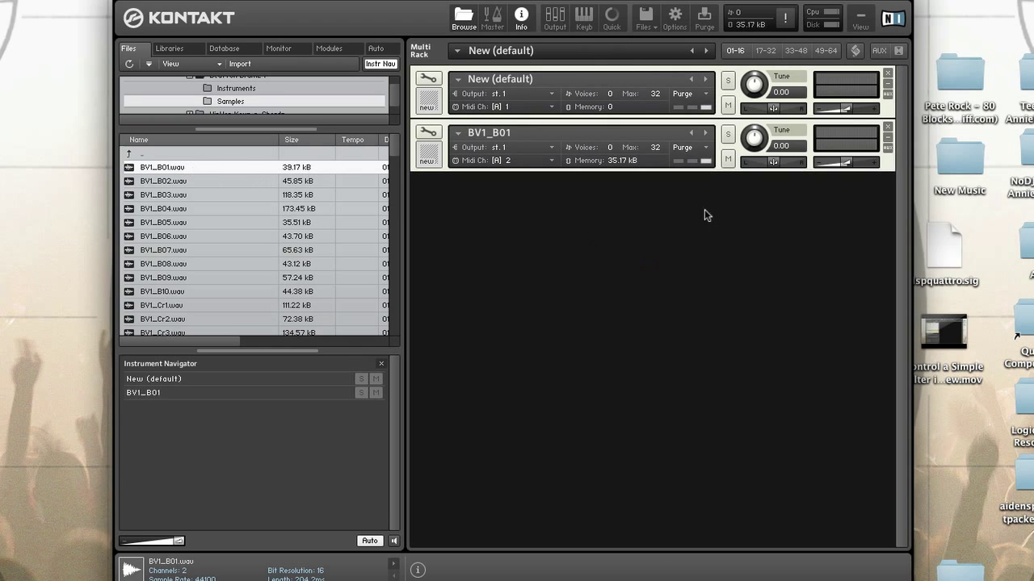
pyautogui.click(887, 127)
pyautogui.click(888, 73)
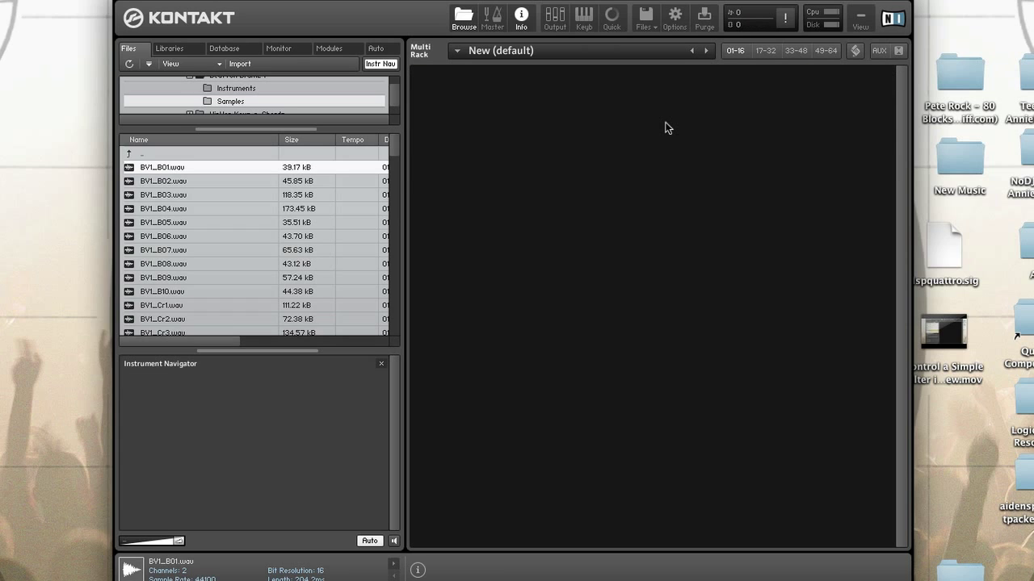
pyautogui.click(647, 19)
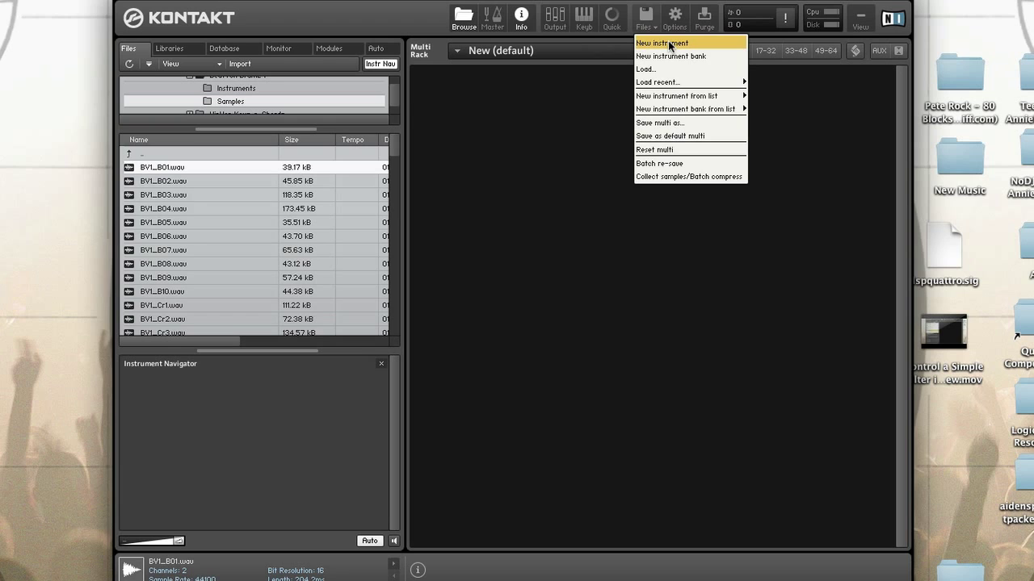
pyautogui.click(670, 45)
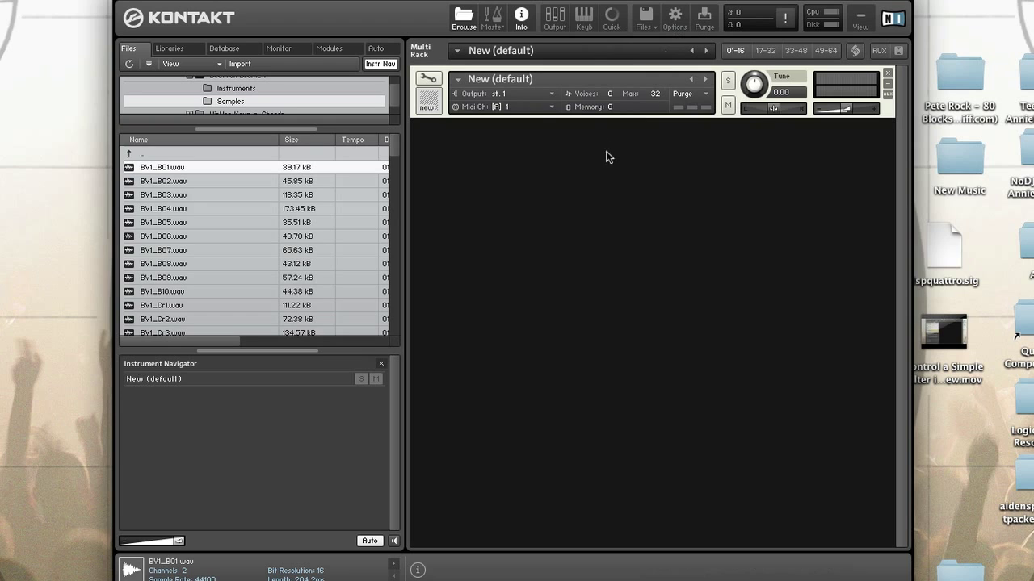
# Open New (default) in Instrument Edit Mode and show its empty Mapping Editor key grid
pyautogui.click(429, 78)
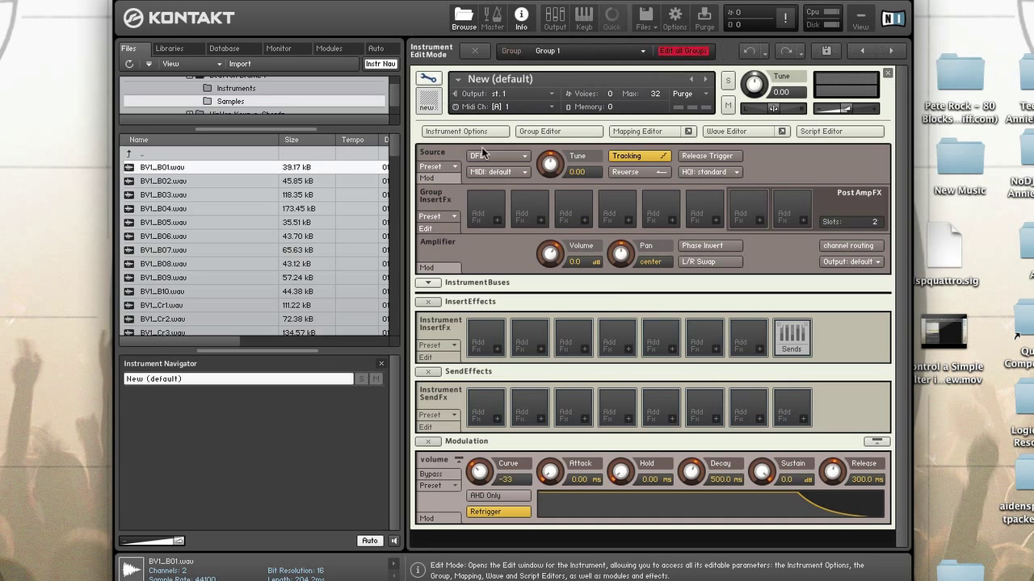
pyautogui.click(659, 133)
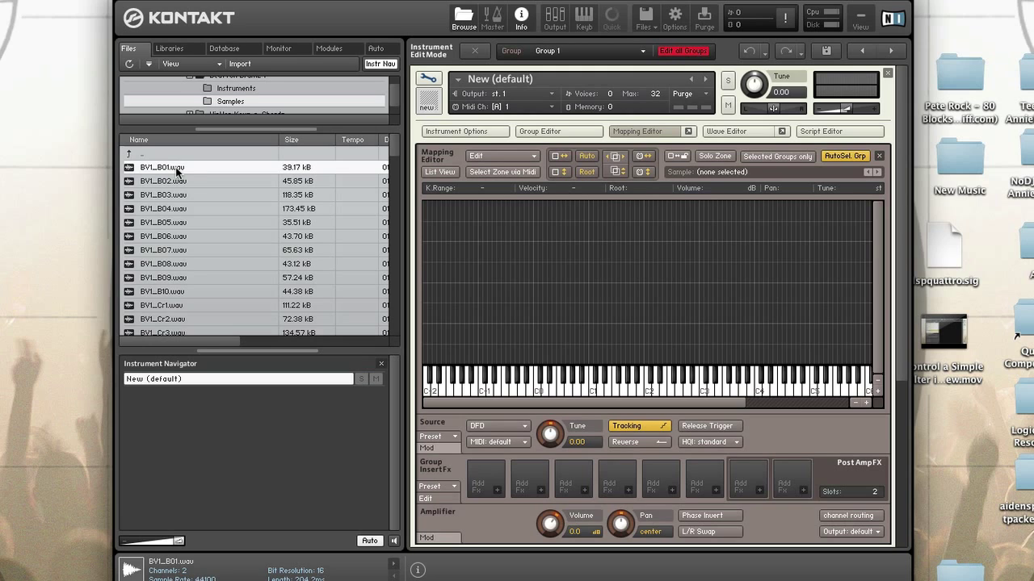
# Map BV1_B01 as a zone on C1–C#1 in the mapping grid
pyautogui.click(194, 200)
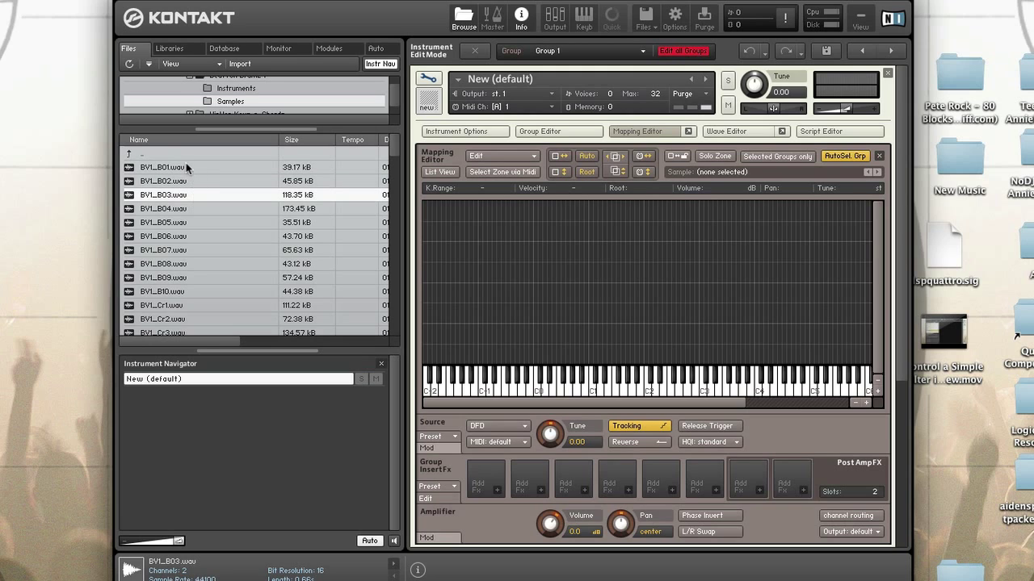
pyautogui.click(181, 170)
pyautogui.moveTo(180, 170); pyautogui.dragTo(588, 344)
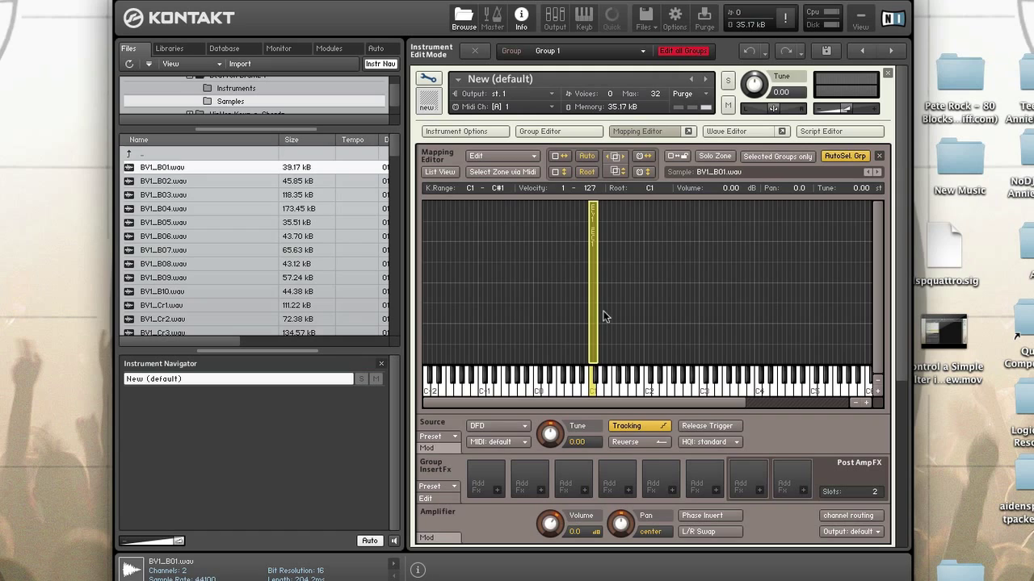
pyautogui.moveTo(246, 167); pyautogui.dragTo(796, 429)
# Map BV1_B02 as a zone spanning C#2 to C3
pyautogui.moveTo(161, 181); pyautogui.dragTo(652, 315)
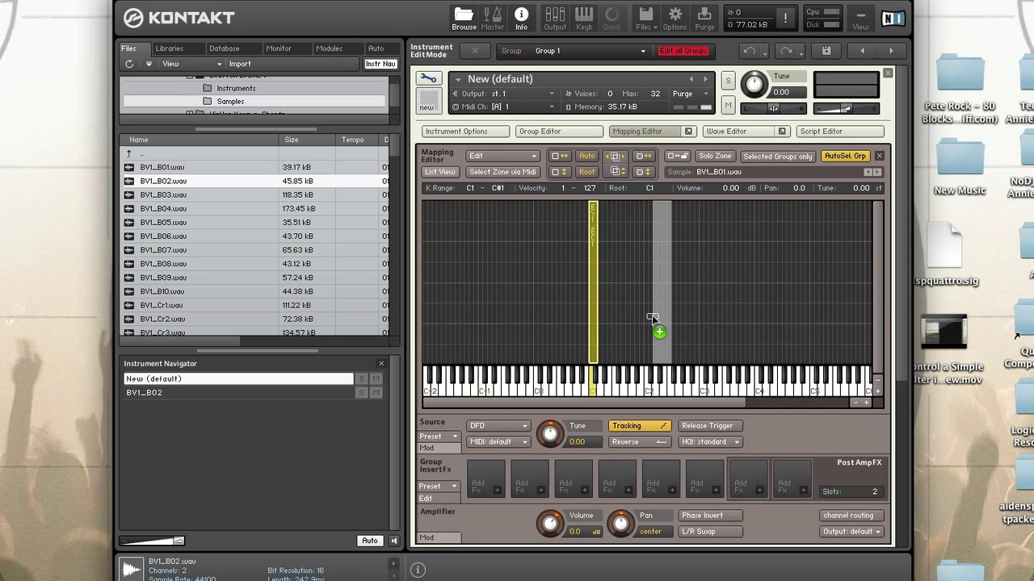
pyautogui.moveTo(652, 315); pyautogui.dragTo(654, 356)
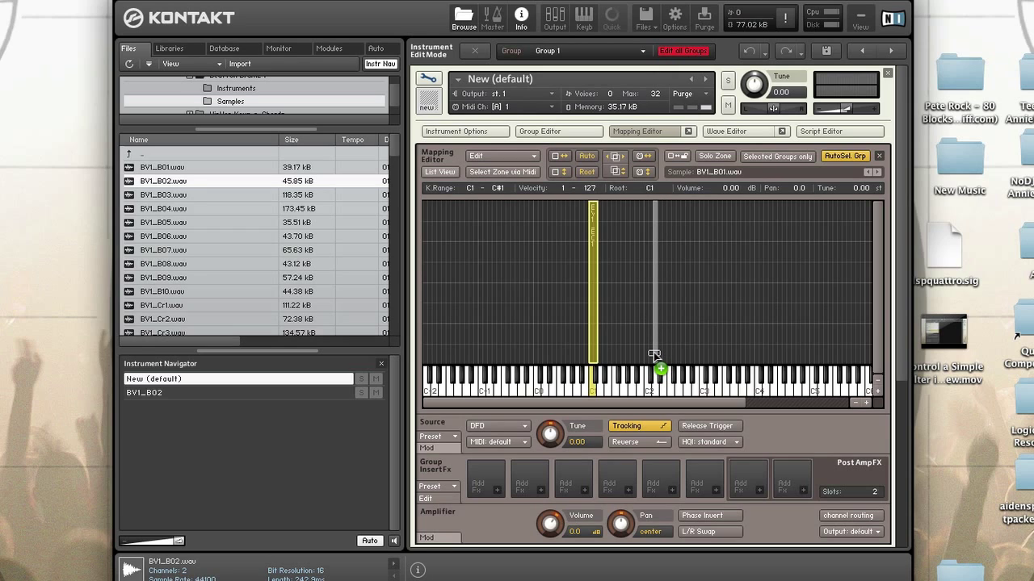
pyautogui.moveTo(653, 352); pyautogui.dragTo(645, 207)
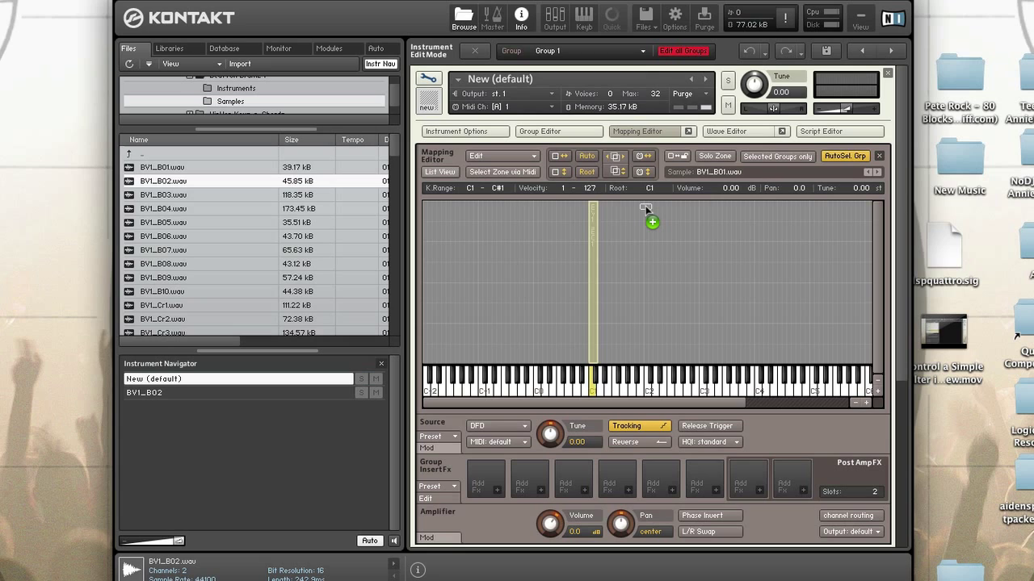
pyautogui.moveTo(646, 209)
pyautogui.mouseDown()
pyautogui.moveTo(647, 194)
pyautogui.moveTo(644, 301)
pyautogui.moveTo(652, 220)
pyautogui.mouseUp()
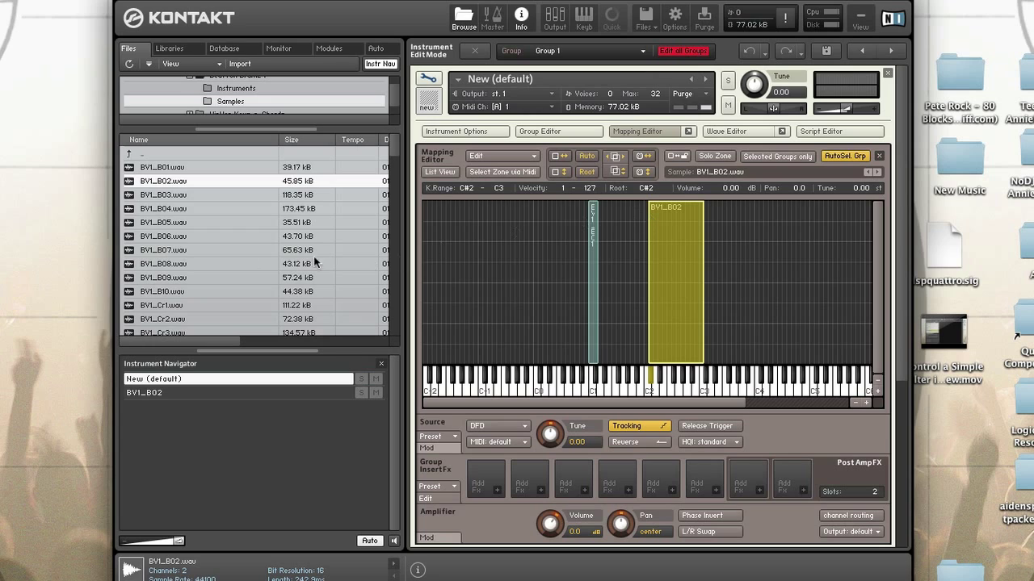
pyautogui.click(184, 196)
pyautogui.click(200, 209)
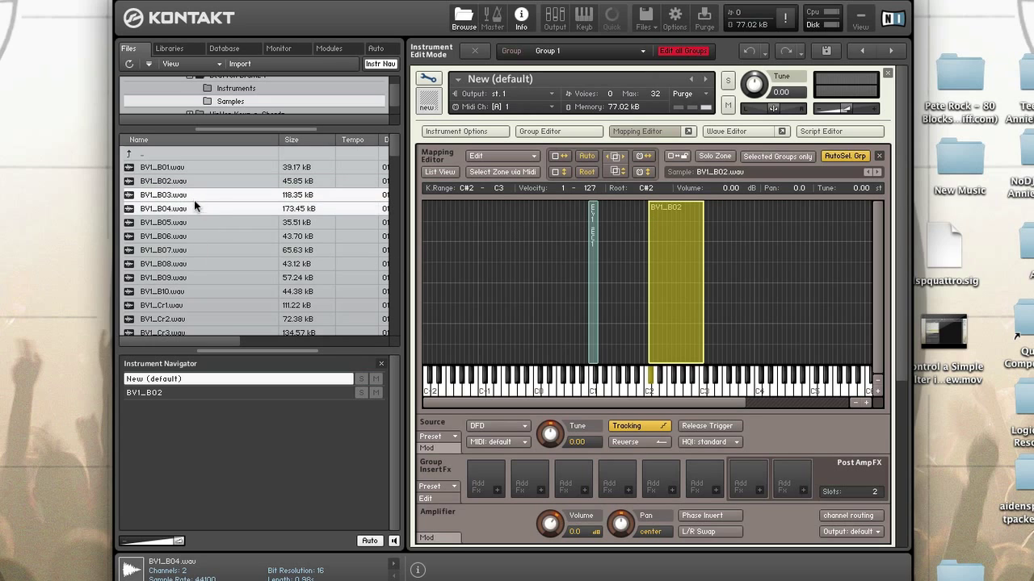
# Map BV1_B03 across the whole keyboard, C-2 to G8, then delete the selected zones
pyautogui.moveTo(185, 196); pyautogui.dragTo(745, 251)
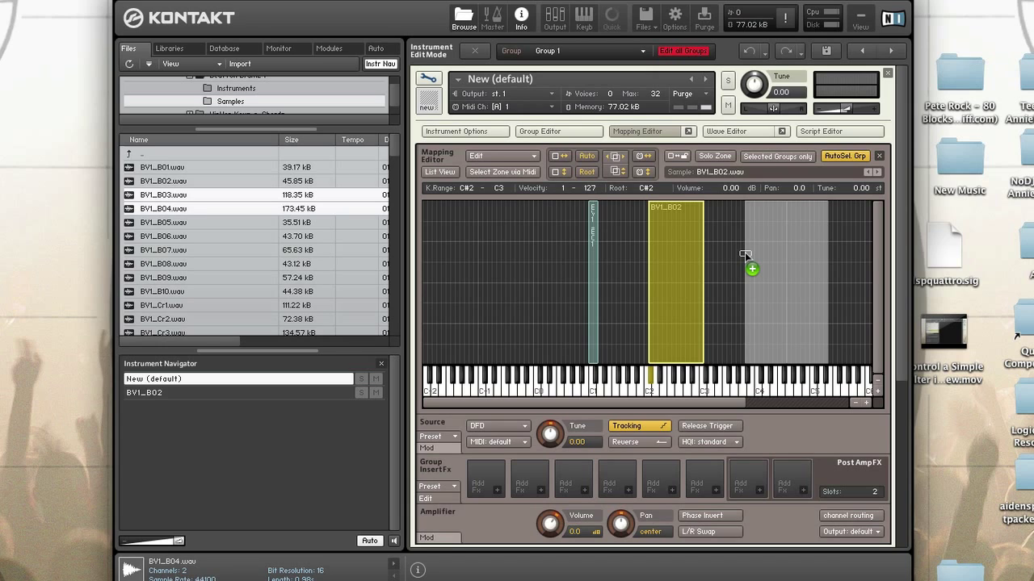
pyautogui.moveTo(745, 252); pyautogui.dragTo(750, 189)
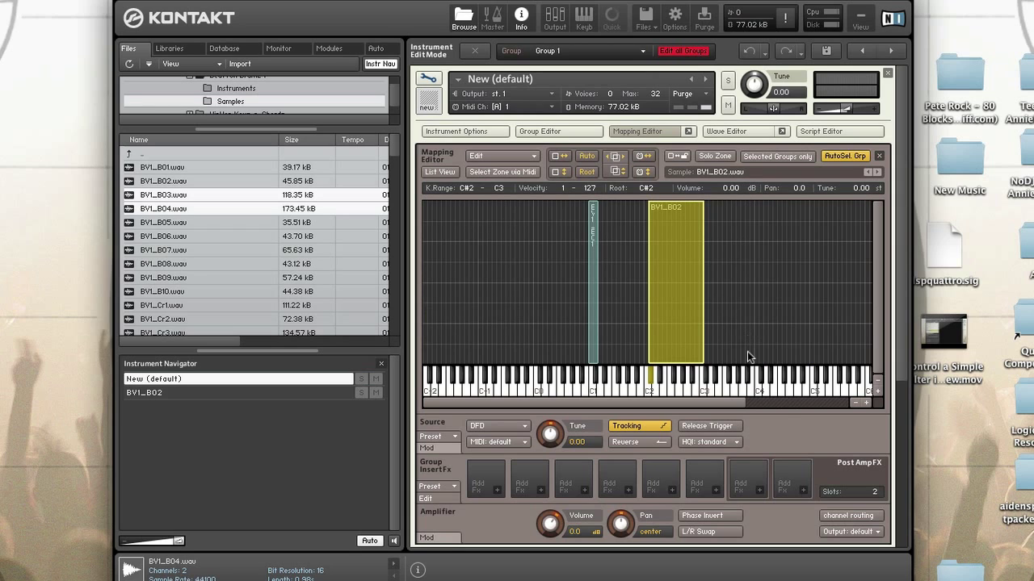
pyautogui.click(778, 403)
pyautogui.moveTo(777, 402); pyautogui.dragTo(489, 391)
pyautogui.moveTo(184, 195); pyautogui.dragTo(459, 202)
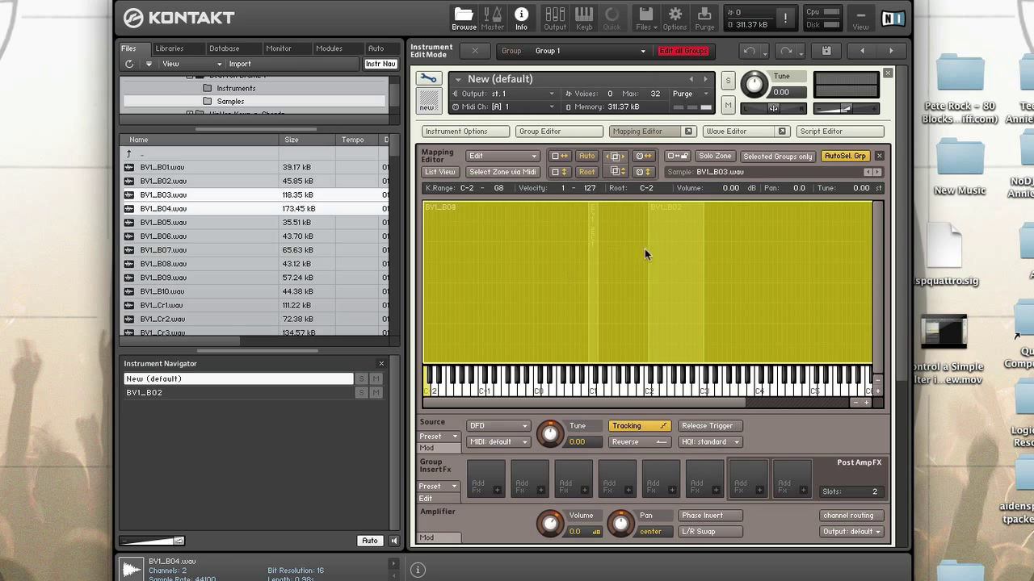
pyautogui.press('Delete')
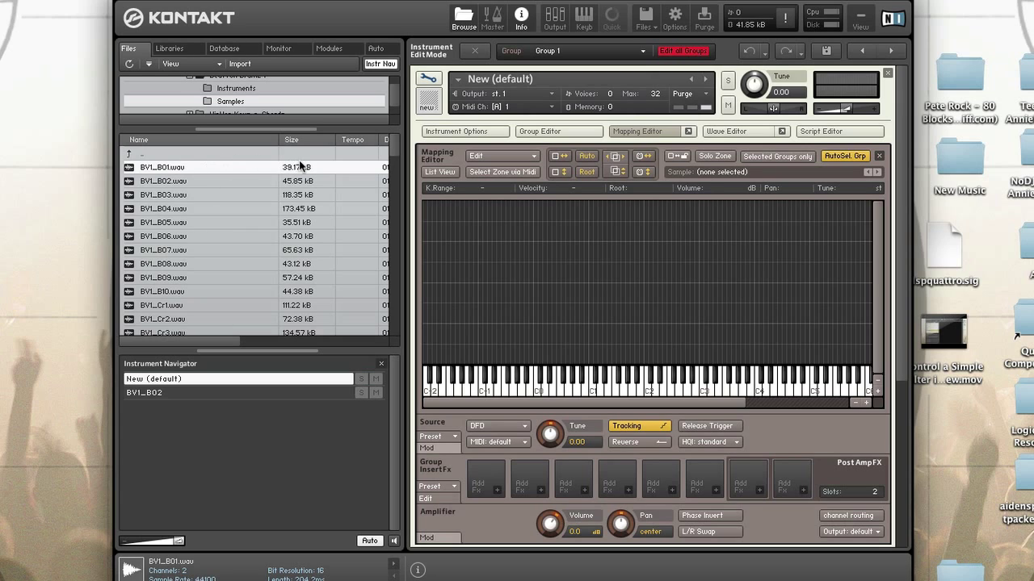
# Sort samples by size and map BV1_B04 through BV1_H11 as five adjacent zones from C0
pyautogui.click(298, 154)
pyautogui.click(302, 139)
pyautogui.click(214, 169)
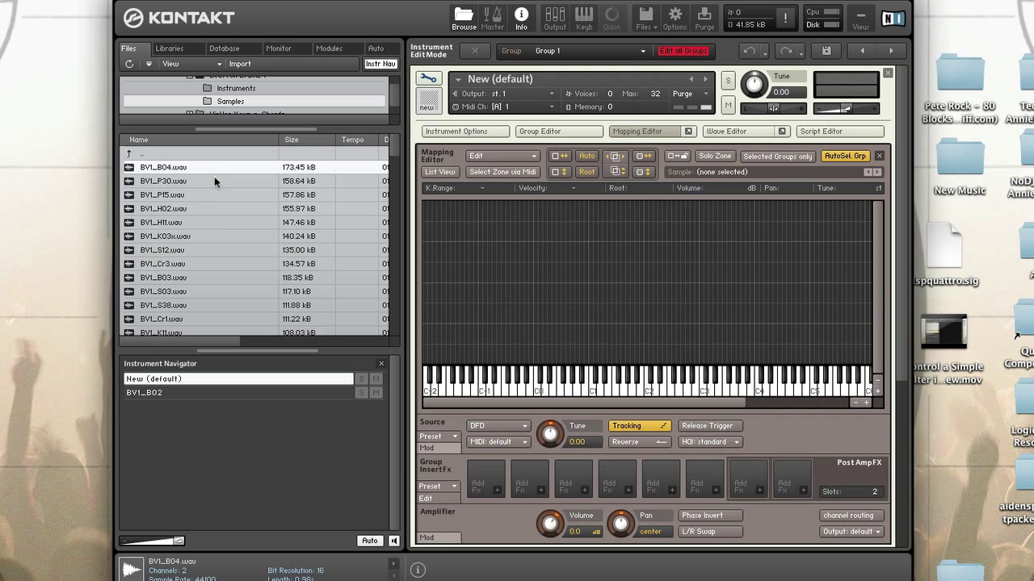
pyautogui.keyDown('shift'); pyautogui.click(208, 220); pyautogui.keyUp('shift')
pyautogui.moveTo(202, 176); pyautogui.dragTo(534, 303)
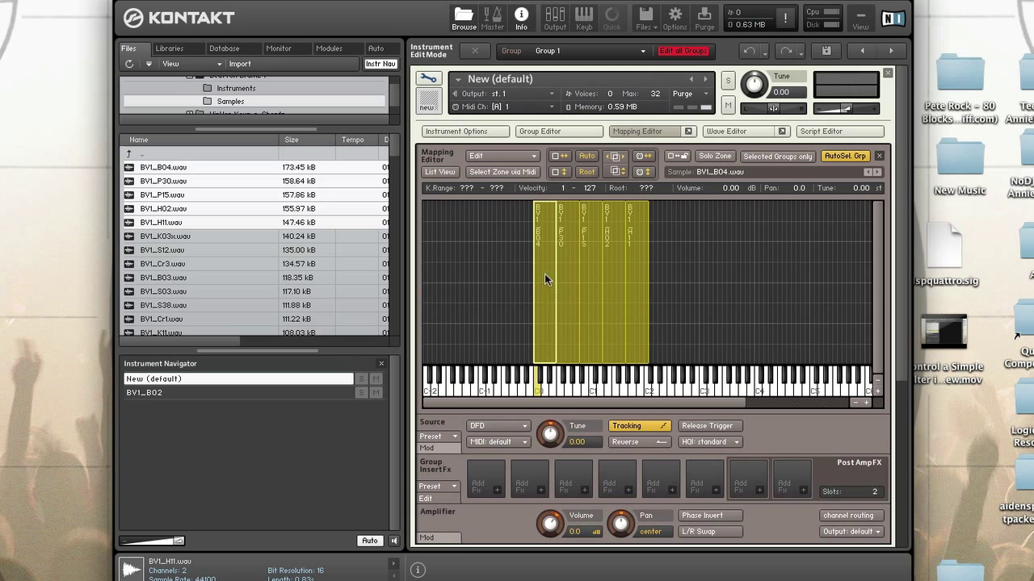
# Adjust the zone ranges, extending BV1_P30 upward, and audition BV1_B04 on the keyboard
pyautogui.click(500, 276)
pyautogui.click(545, 279)
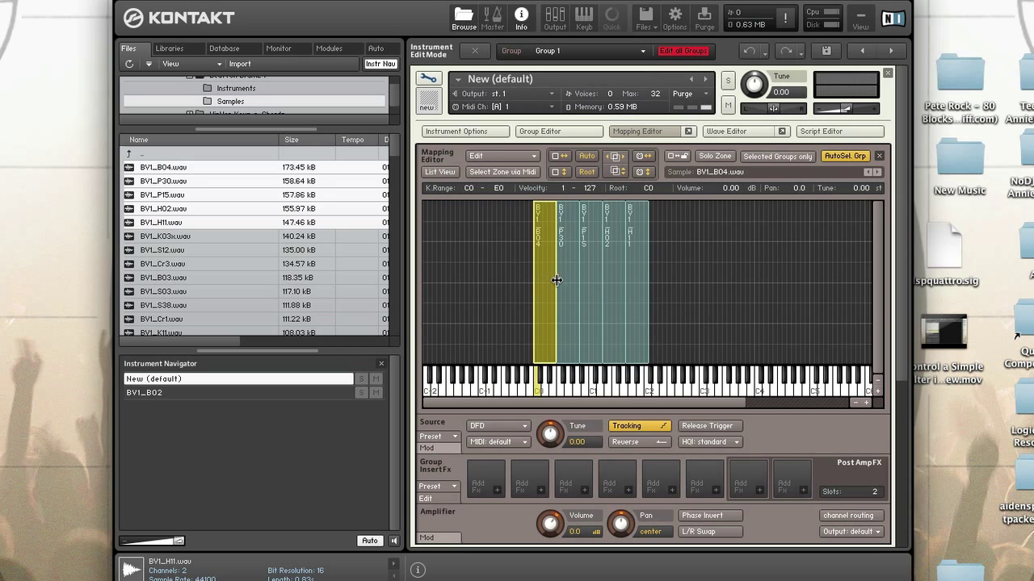
pyautogui.click(574, 281)
pyautogui.moveTo(577, 281)
pyautogui.mouseDown()
pyautogui.moveTo(736, 291)
pyautogui.moveTo(570, 287)
pyautogui.mouseUp()
pyautogui.click(590, 287)
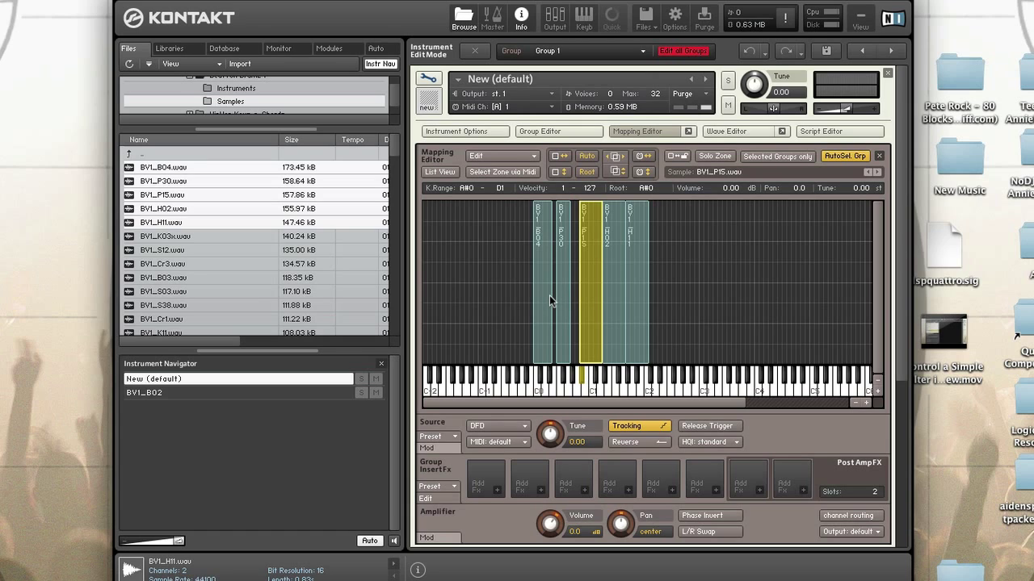
pyautogui.click(537, 268)
pyautogui.click(543, 393)
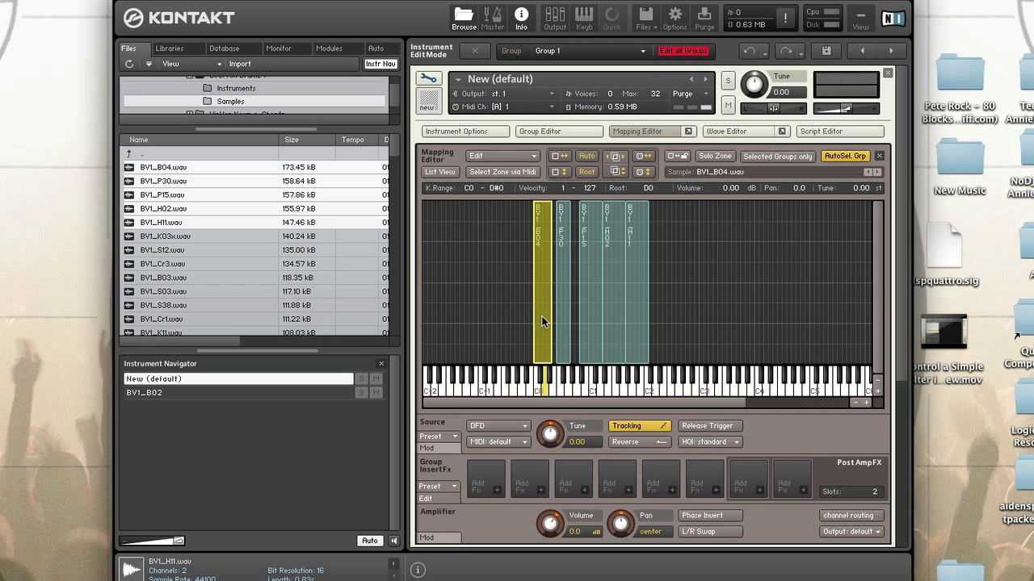
# Limit BV1_B04 to velocities 1–54 and raise BV1_P30's lowest velocity
pyautogui.moveTo(541, 212); pyautogui.dragTo(541, 296)
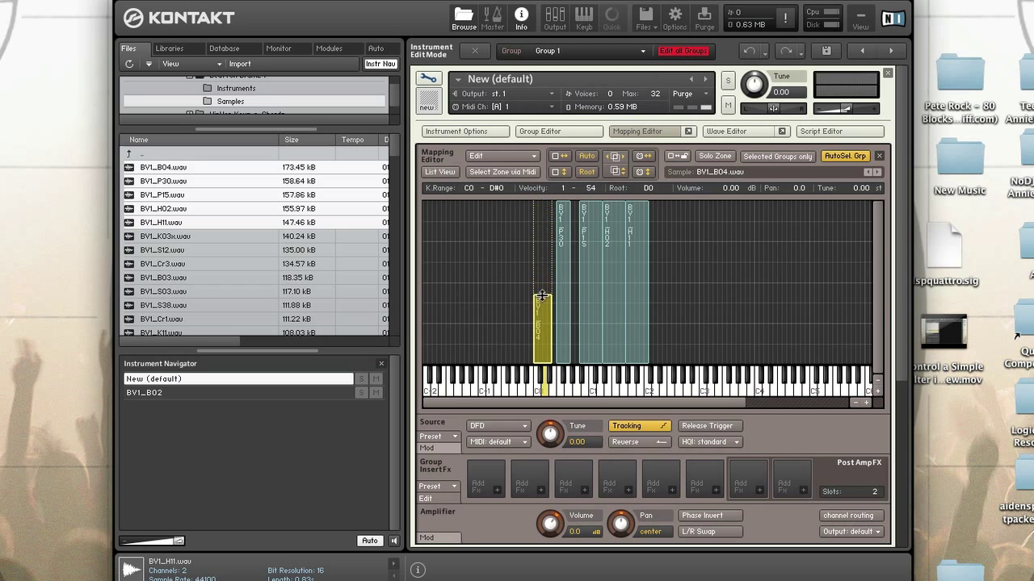
pyautogui.click(563, 360)
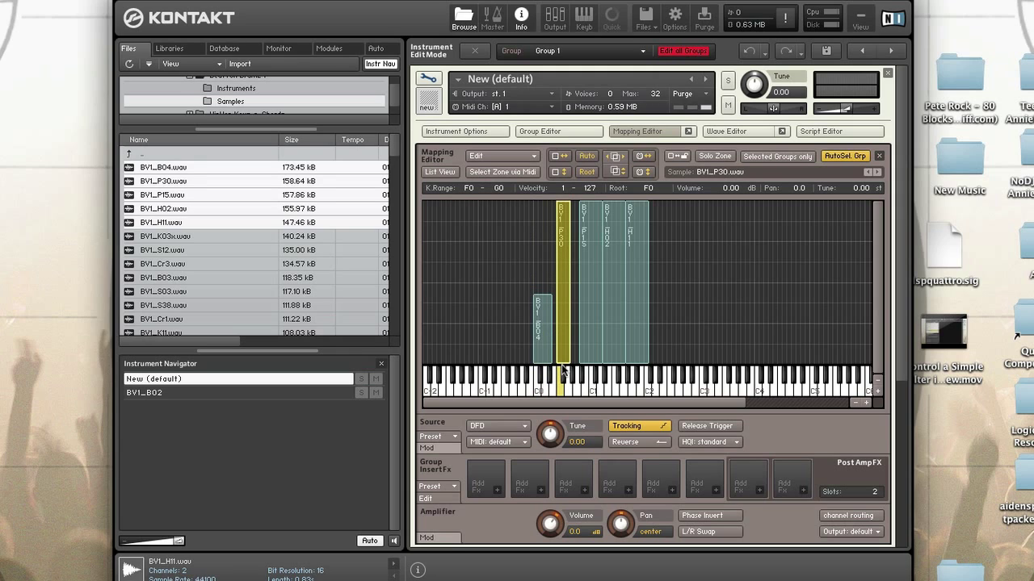
pyautogui.moveTo(563, 362); pyautogui.dragTo(563, 257)
# Limit the BV1_P15 zone to velocities 1–78 in the Mapping Editor
pyautogui.click(587, 266)
pyautogui.doubleClick(588, 264)
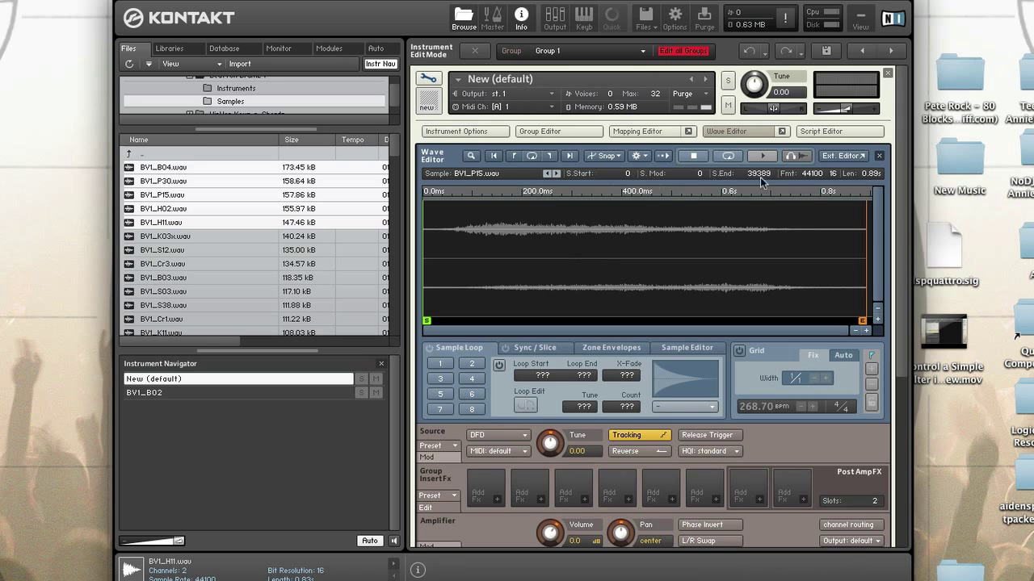
pyautogui.click(882, 157)
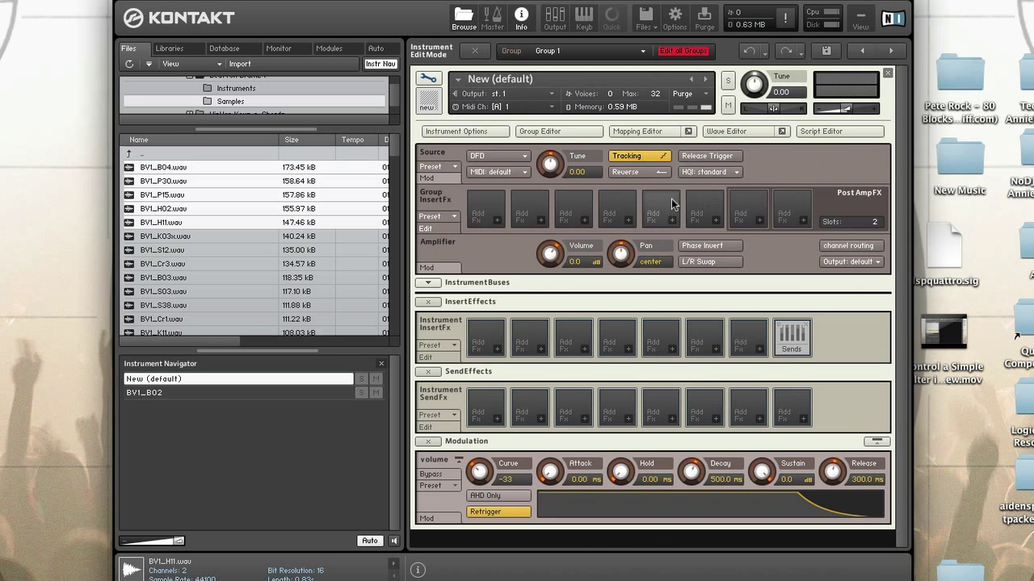
pyautogui.click(667, 130)
pyautogui.moveTo(589, 209); pyautogui.dragTo(587, 270)
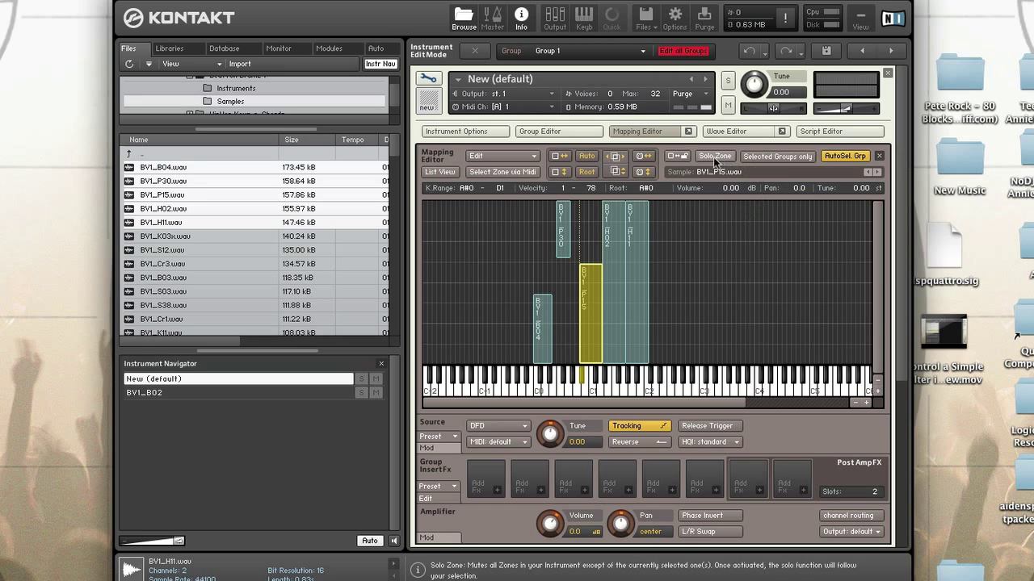
# Turn on Select Zone via Midi and step through all five drum zones
pyautogui.click(504, 169)
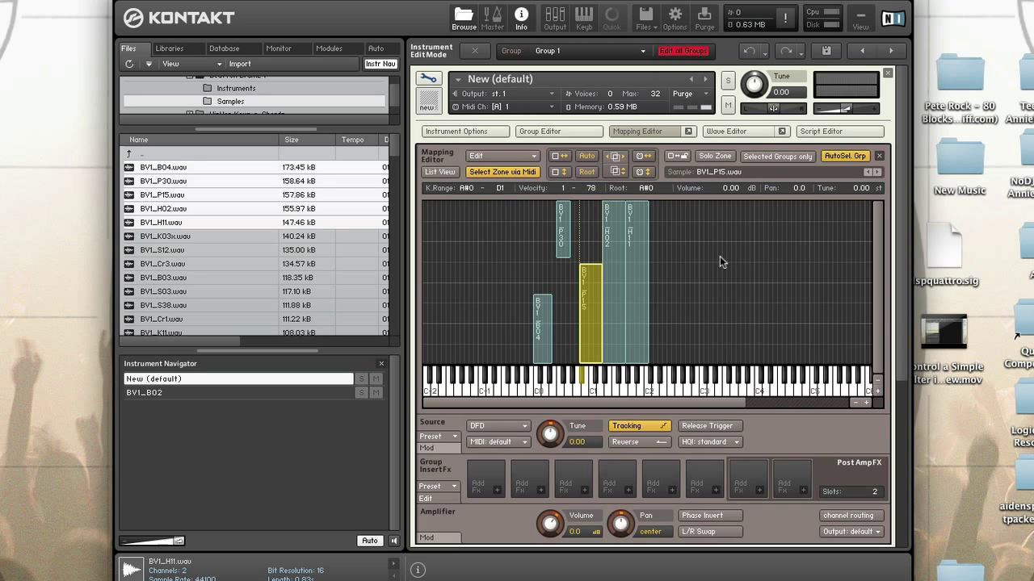
pyautogui.click(542, 334)
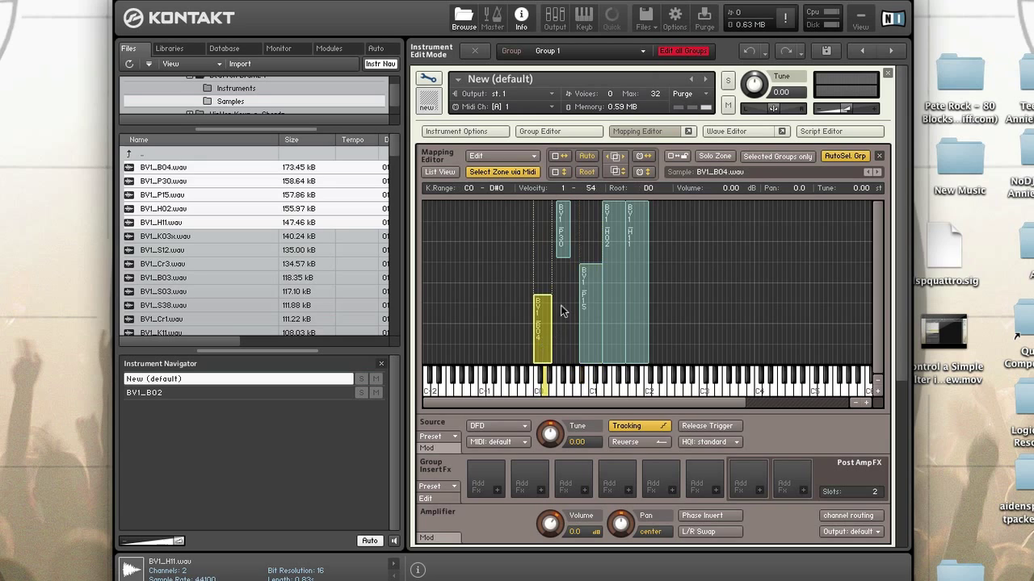
pyautogui.click(566, 246)
pyautogui.click(591, 296)
pyautogui.click(611, 298)
pyautogui.click(635, 291)
pyautogui.click(608, 296)
pyautogui.click(587, 299)
pyautogui.click(561, 242)
# Check the key and velocity ranges of BV1_B04, BV1_H02 and BV1_H11, then deselect all zones
pyautogui.click(544, 324)
pyautogui.click(618, 389)
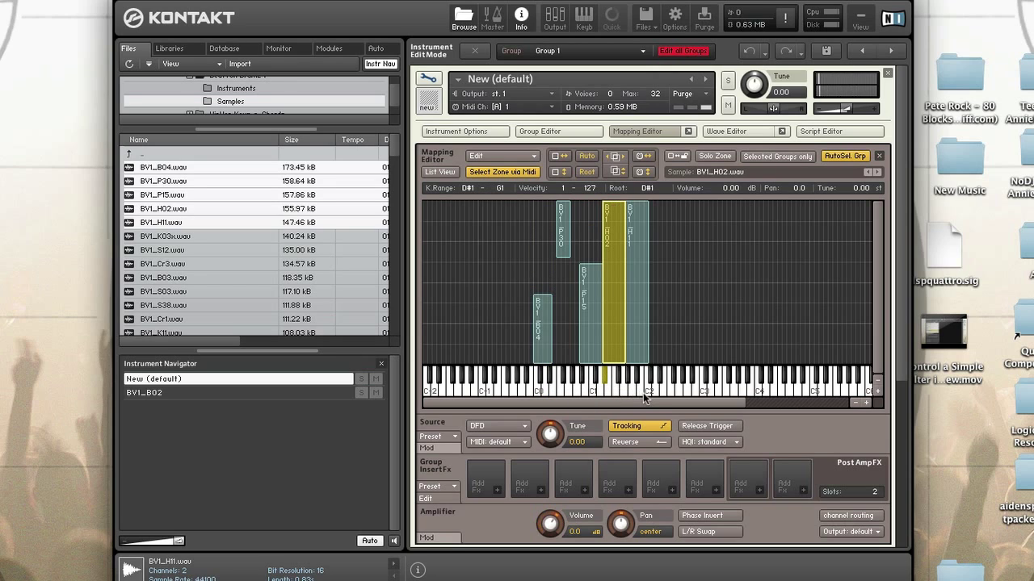
pyautogui.click(639, 392)
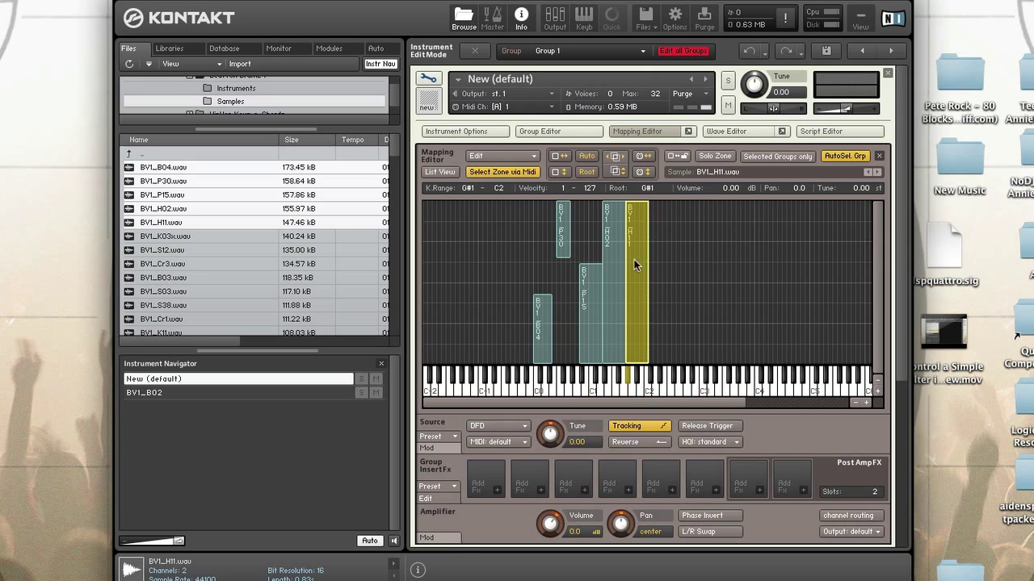
pyautogui.click(686, 293)
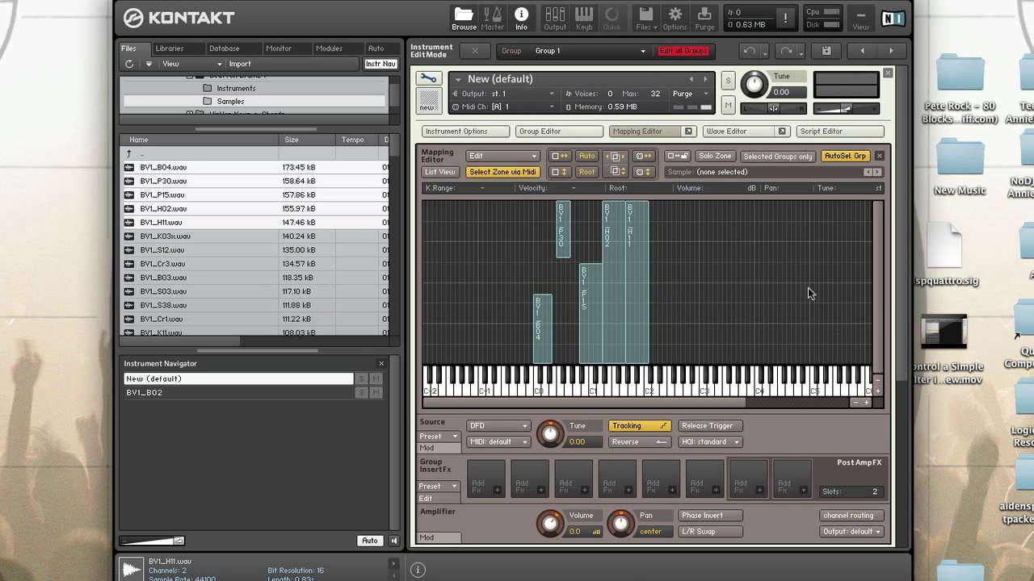
# Move the BV1_B04 and BV1_P30 zones into a new empty group via Edit > Move zone(s)
pyautogui.click(560, 131)
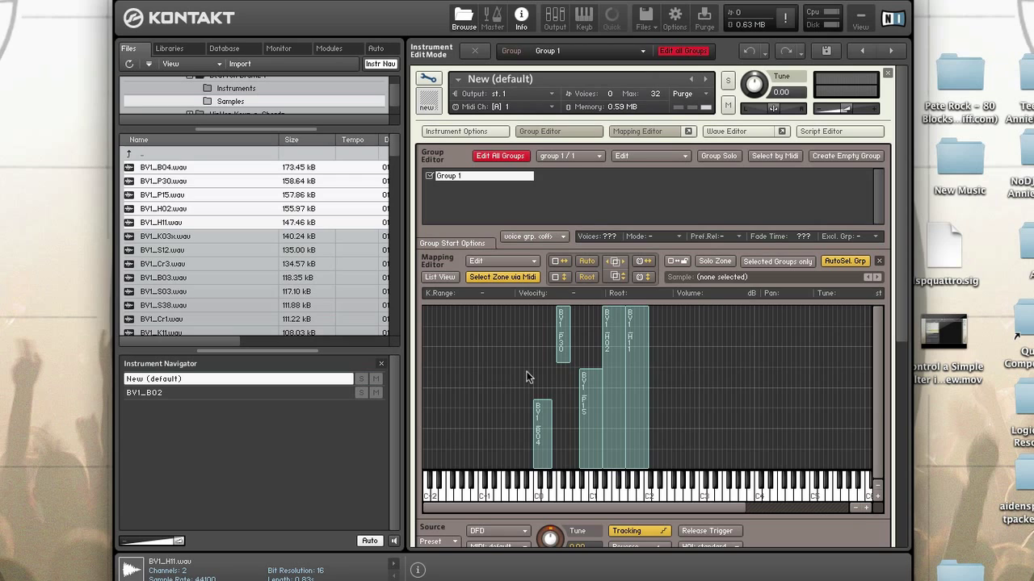
pyautogui.scroll(-1, 515, 384)
pyautogui.click(542, 402)
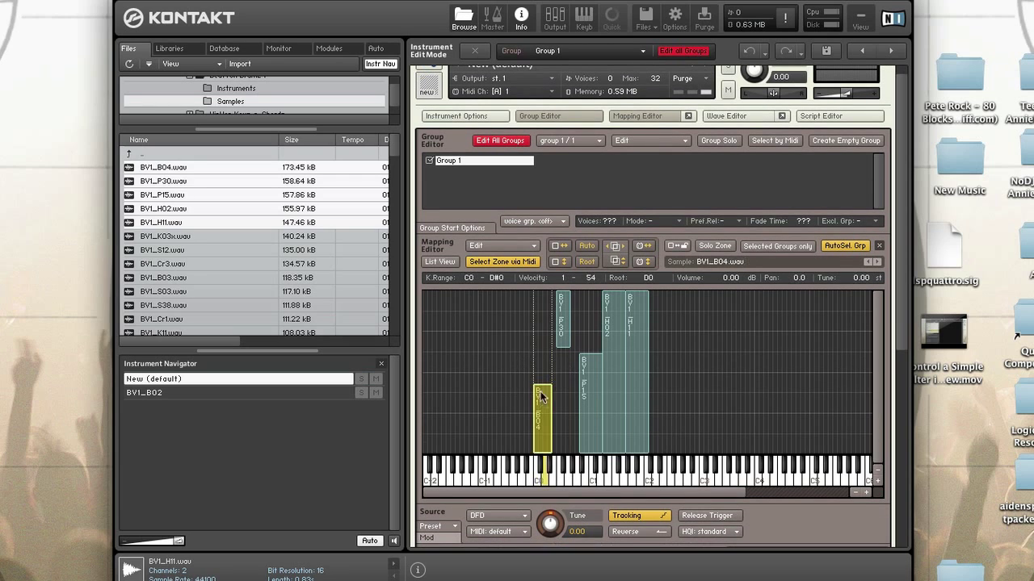
pyautogui.keyDown('shift'); pyautogui.click(558, 327); pyautogui.keyUp('shift')
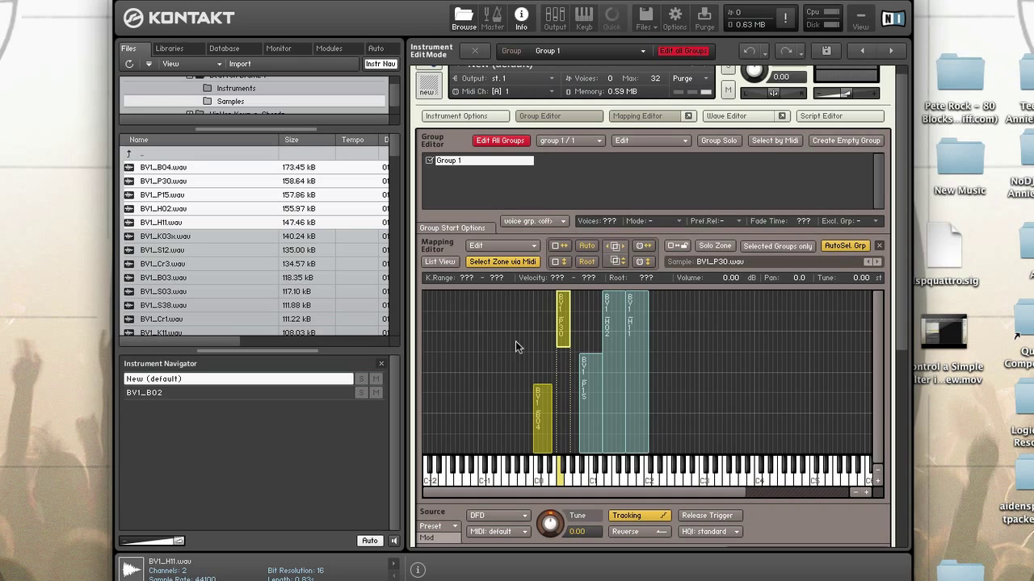
pyautogui.click(501, 245)
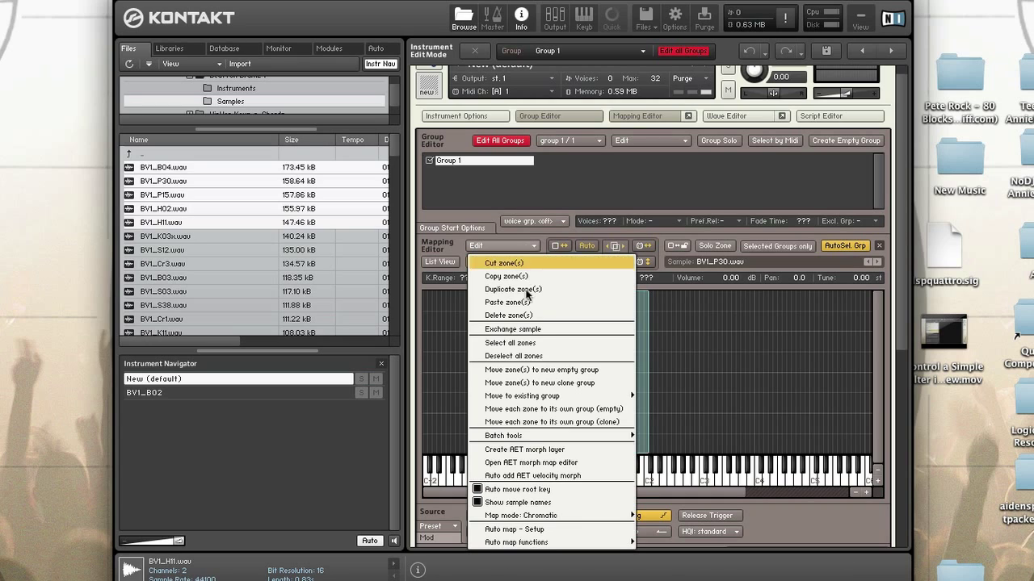
pyautogui.click(599, 370)
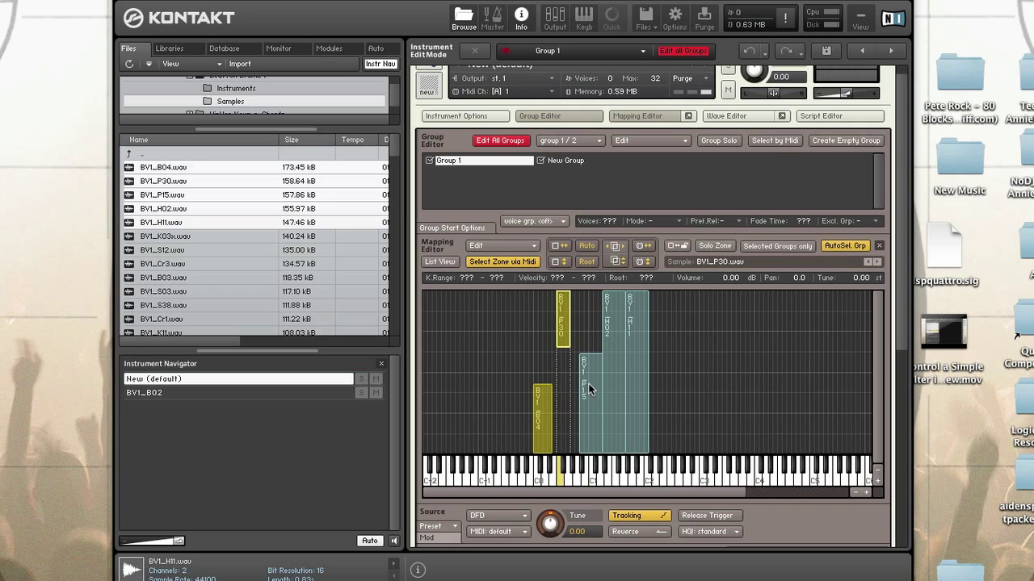
pyautogui.click(696, 352)
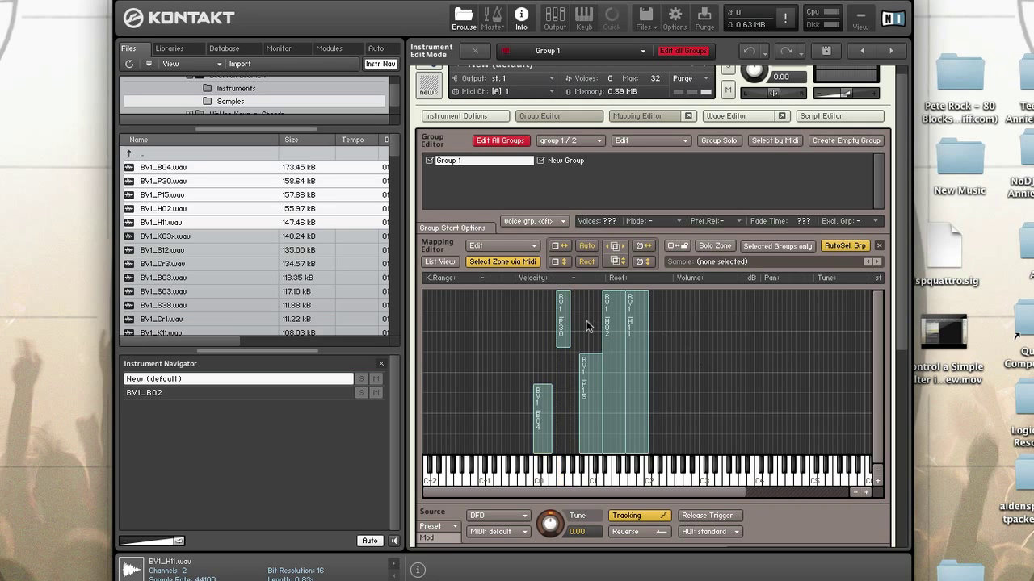
# Switch between New Group and Group 1 in the Group Editor, ending with Group 1 selected
pyautogui.click(657, 137)
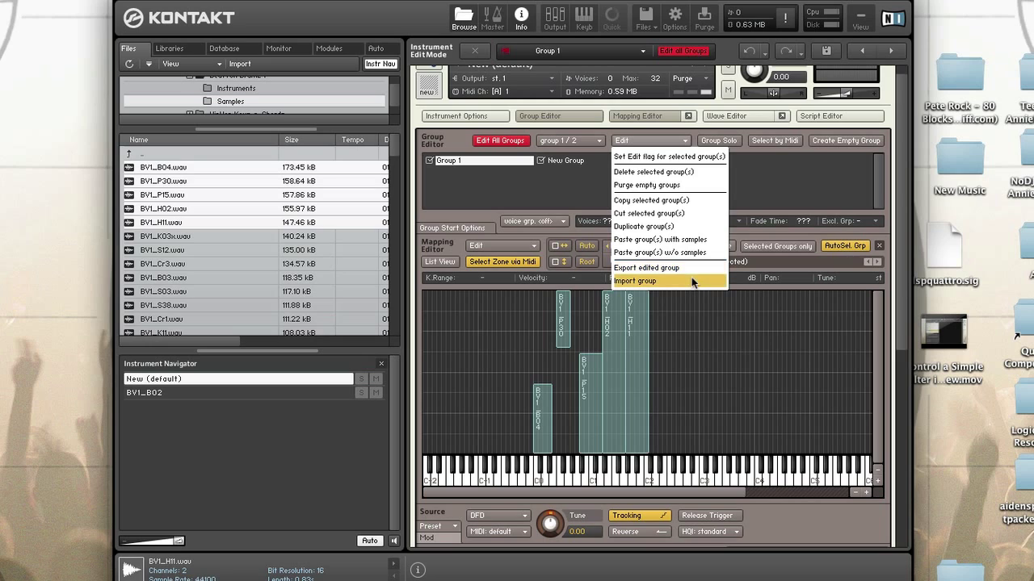
pyautogui.click(700, 382)
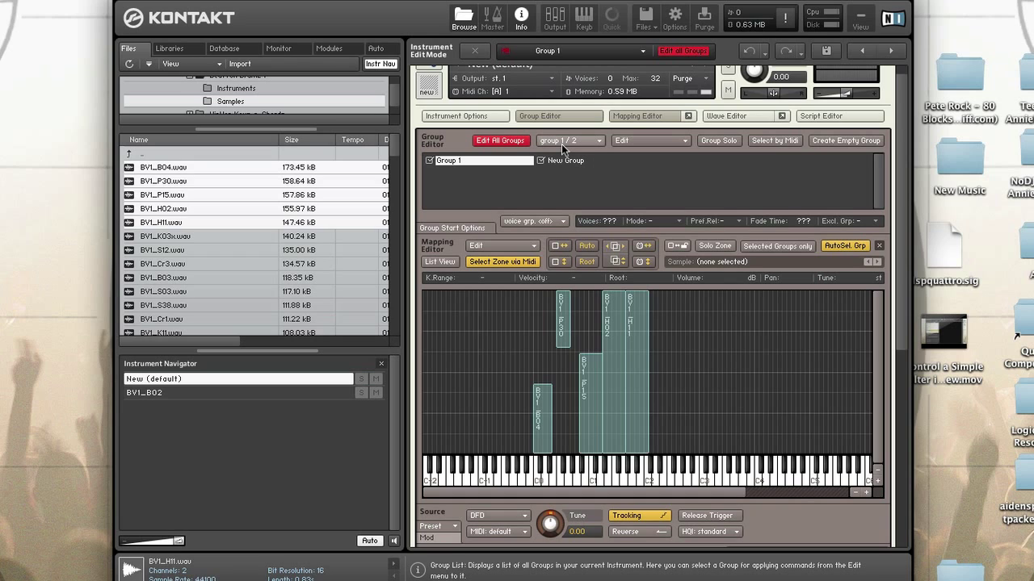
pyautogui.click(505, 140)
pyautogui.click(549, 161)
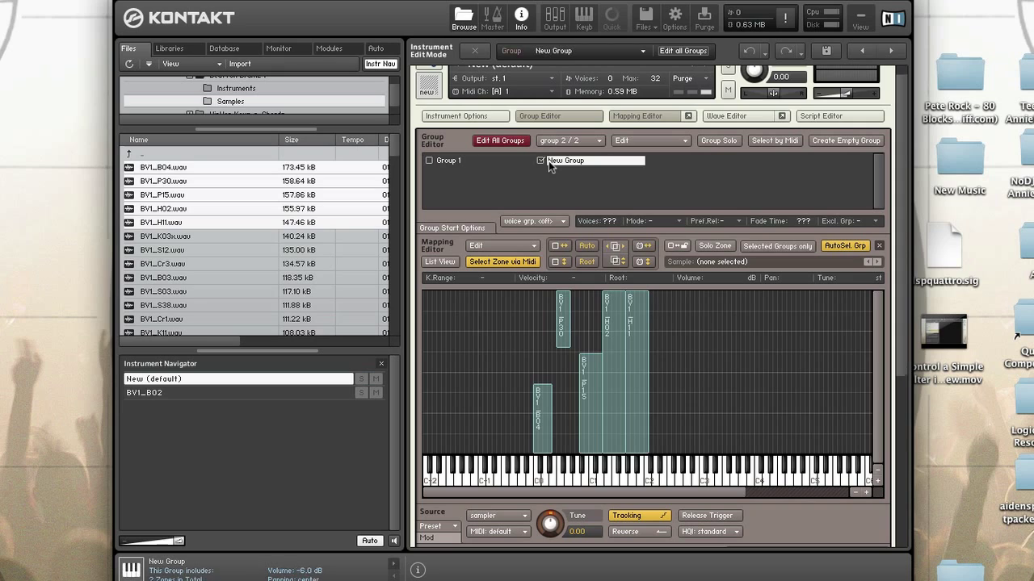
pyautogui.click(491, 160)
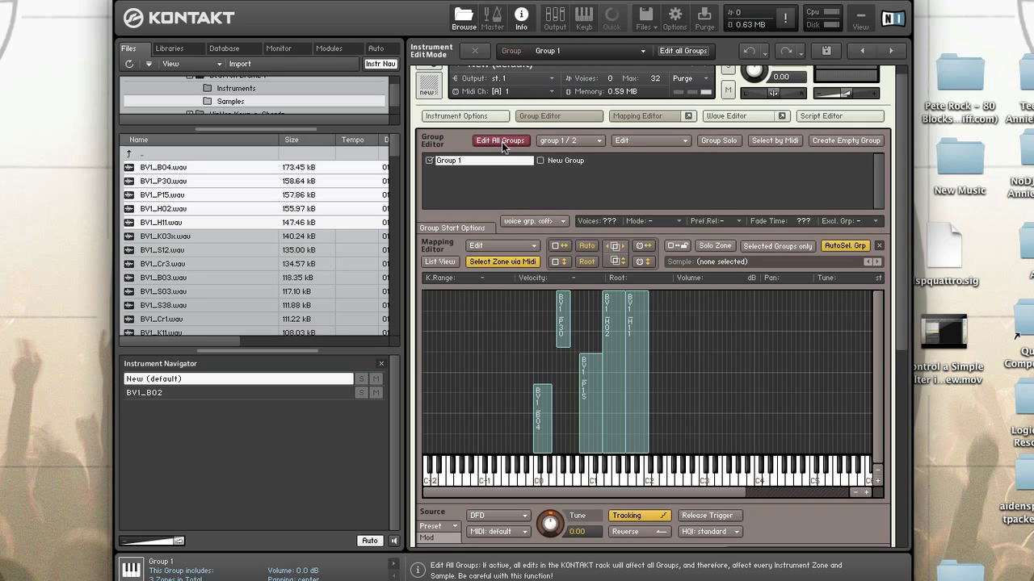
pyautogui.click(548, 160)
pyautogui.click(490, 160)
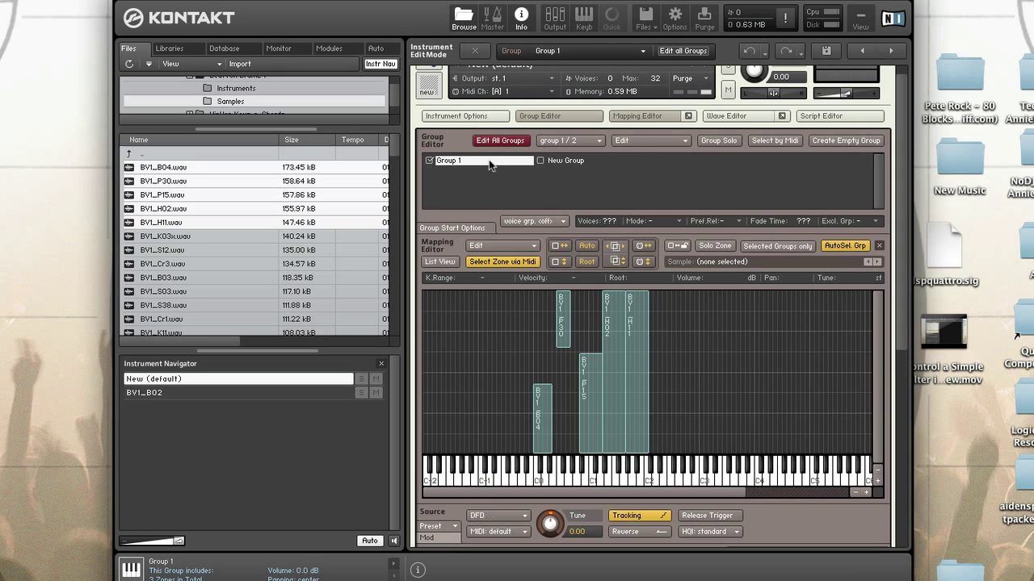
pyautogui.click(554, 160)
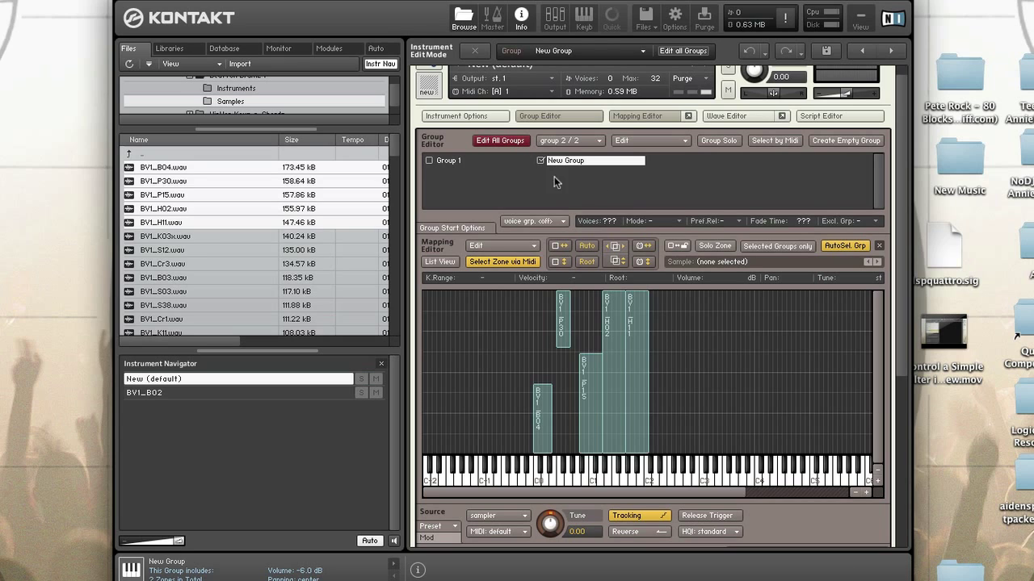
pyautogui.click(490, 158)
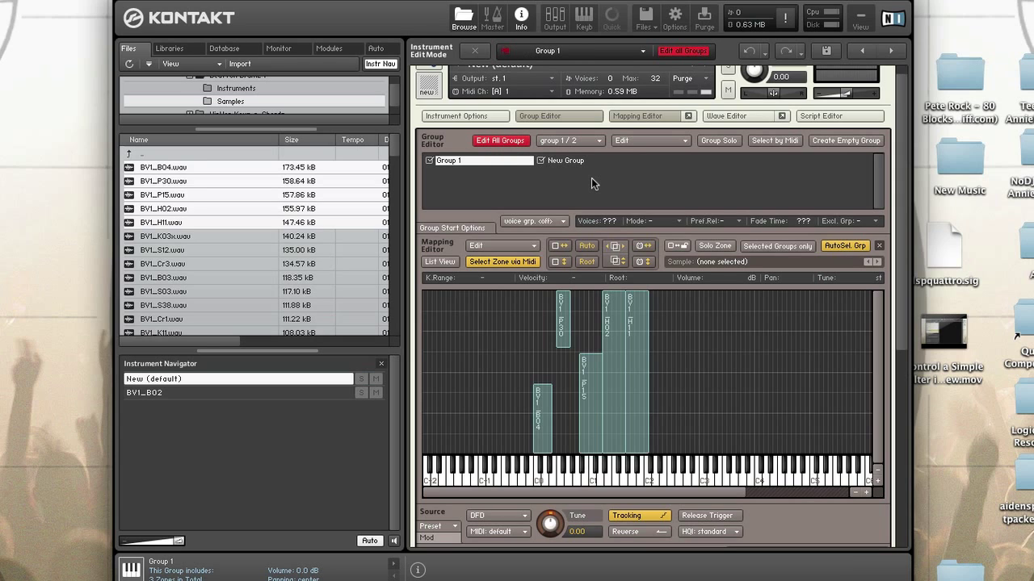
# Rename Group 1 to 'My First Group'
pyautogui.doubleClick(452, 161)
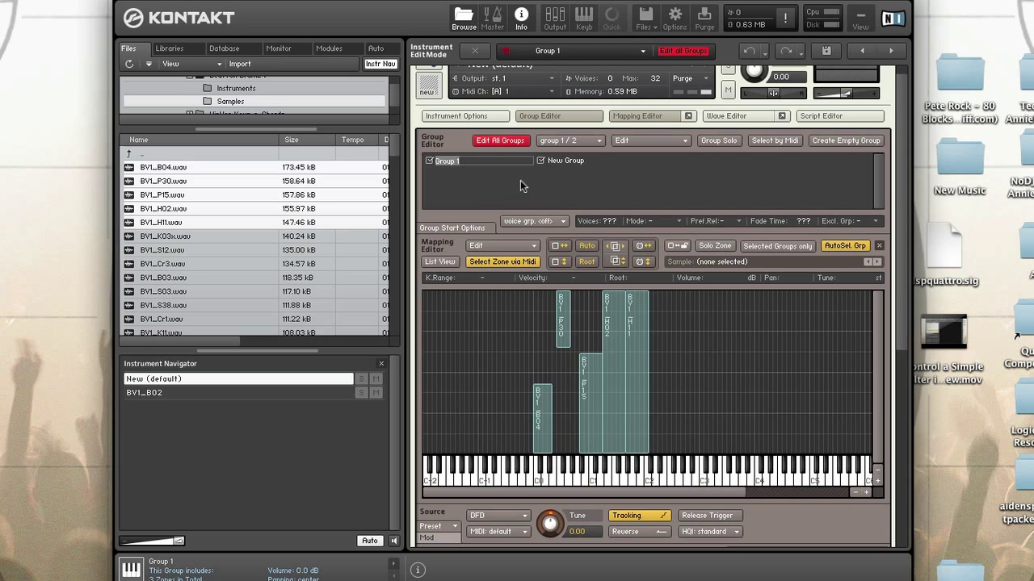
pyautogui.write('My First Group')
pyautogui.press('Return')
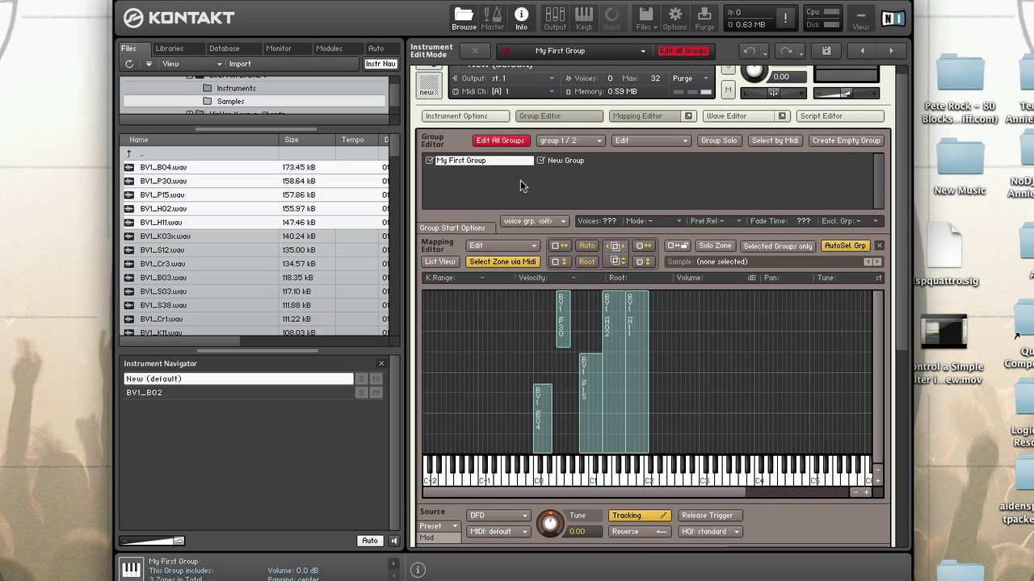
# Rename New Group to 'My Second Group'
pyautogui.doubleClick(563, 160)
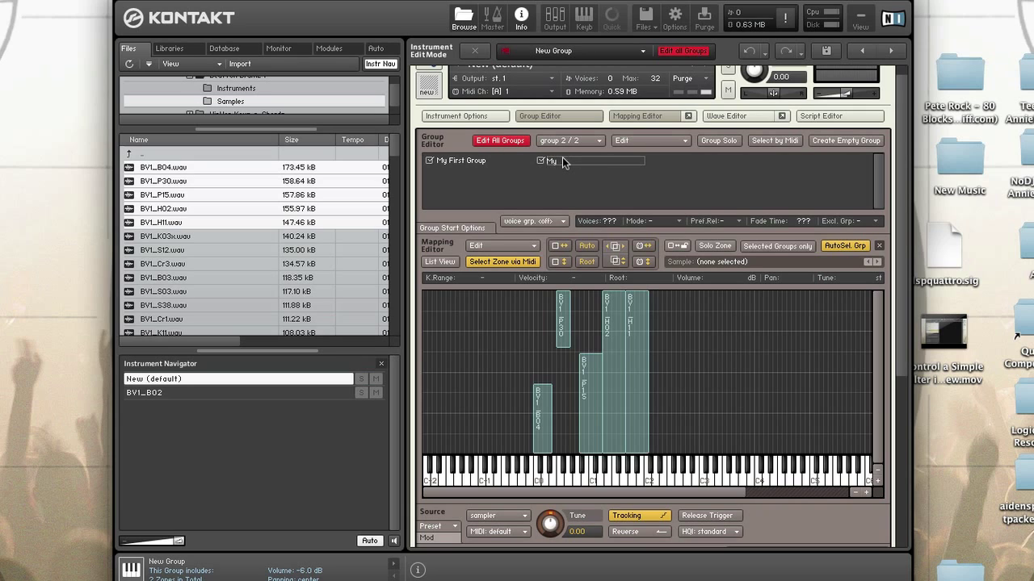
pyautogui.write('My Second Grou')
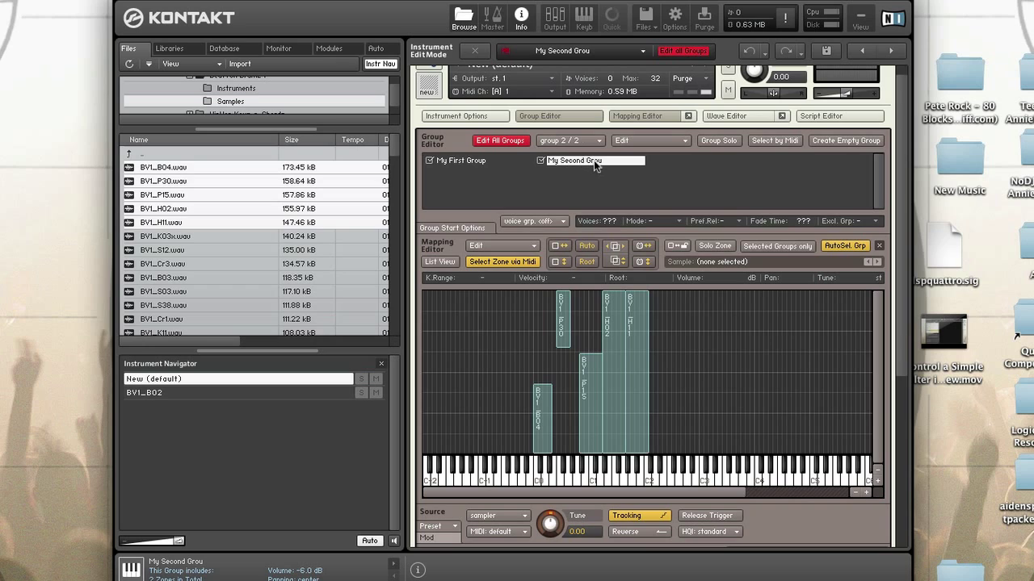
pyautogui.press('Return')
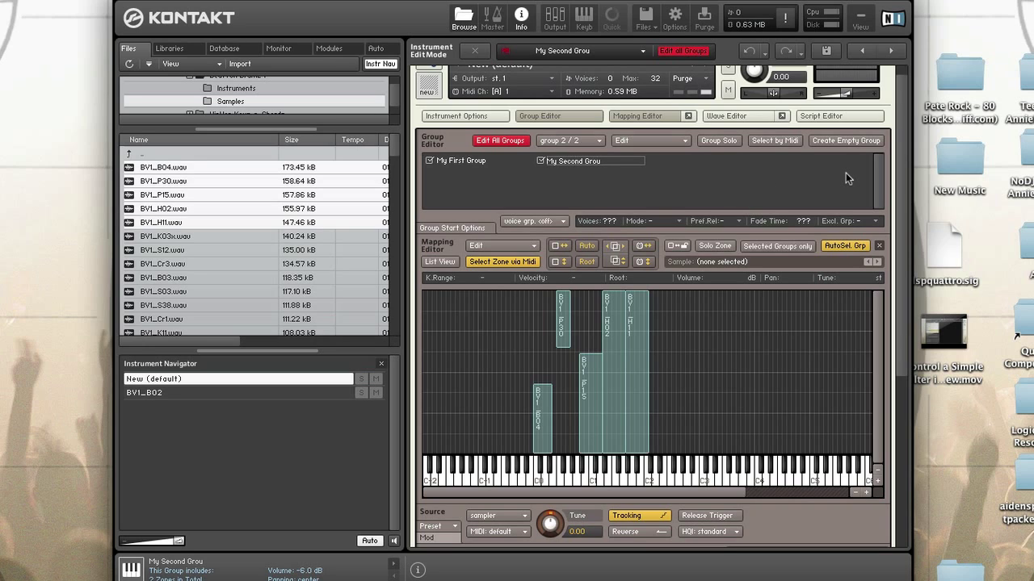
pyautogui.write('p')
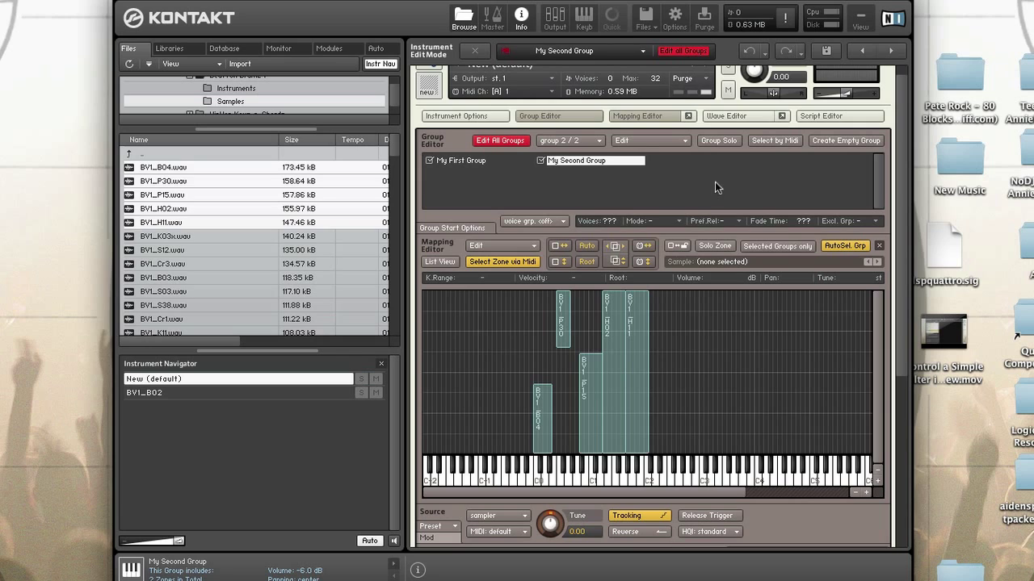
pyautogui.scroll(1, 715, 181)
# Enable group selection via MIDI, compare both groups, and edit My First Group (3 zones)
pyautogui.click(767, 157)
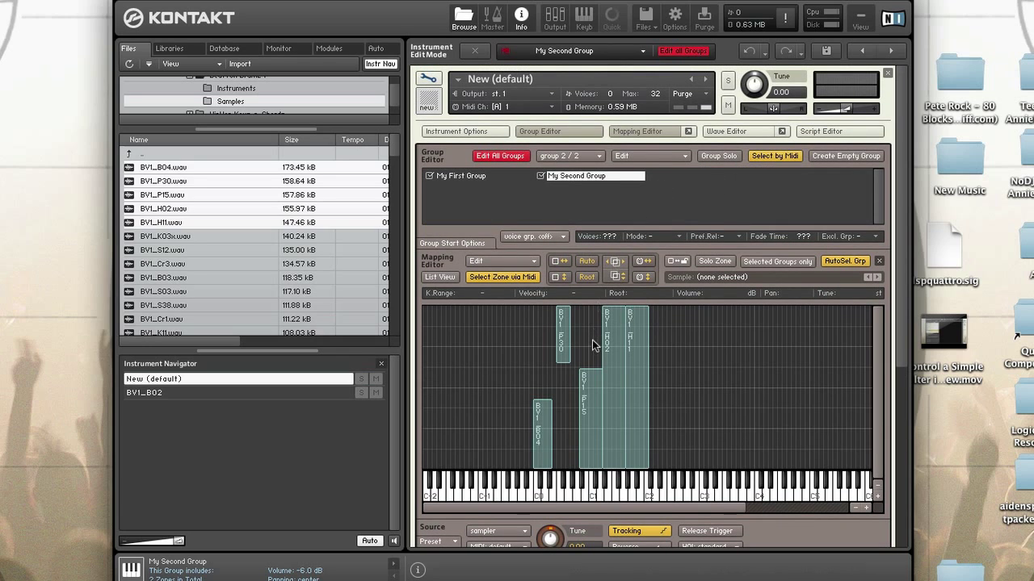
pyautogui.click(467, 178)
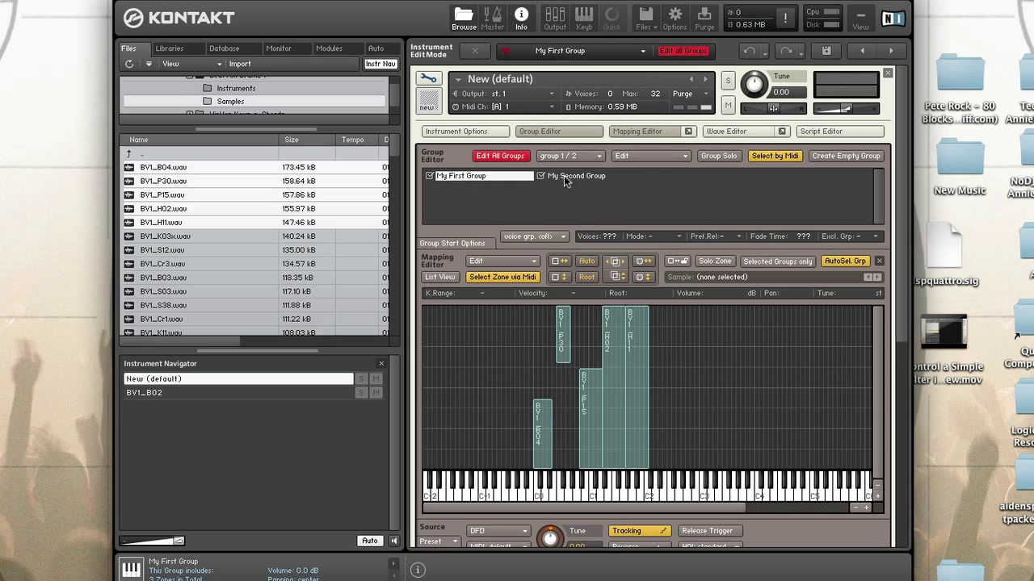
pyautogui.click(575, 177)
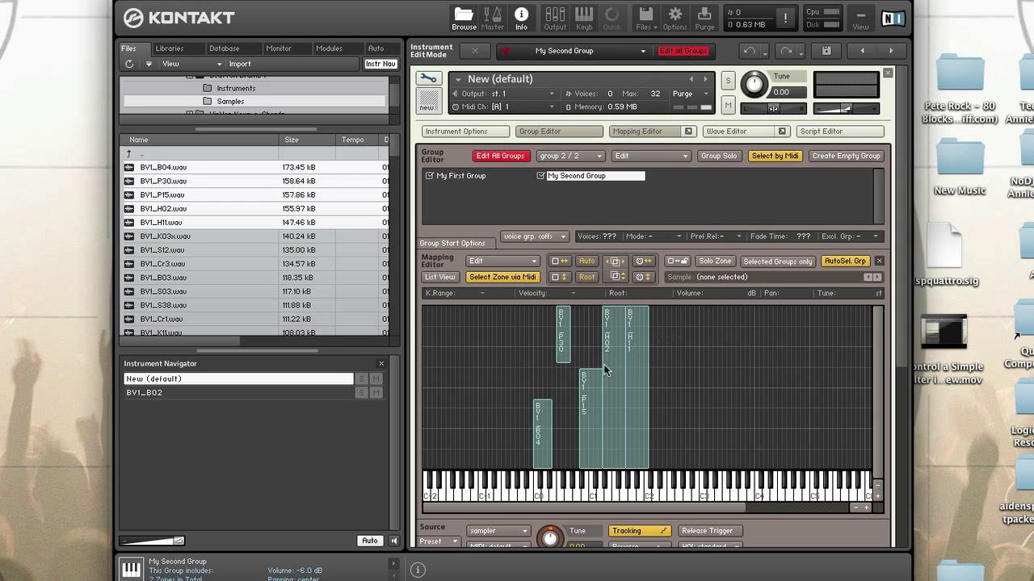
pyautogui.scroll(-1, 505, 393)
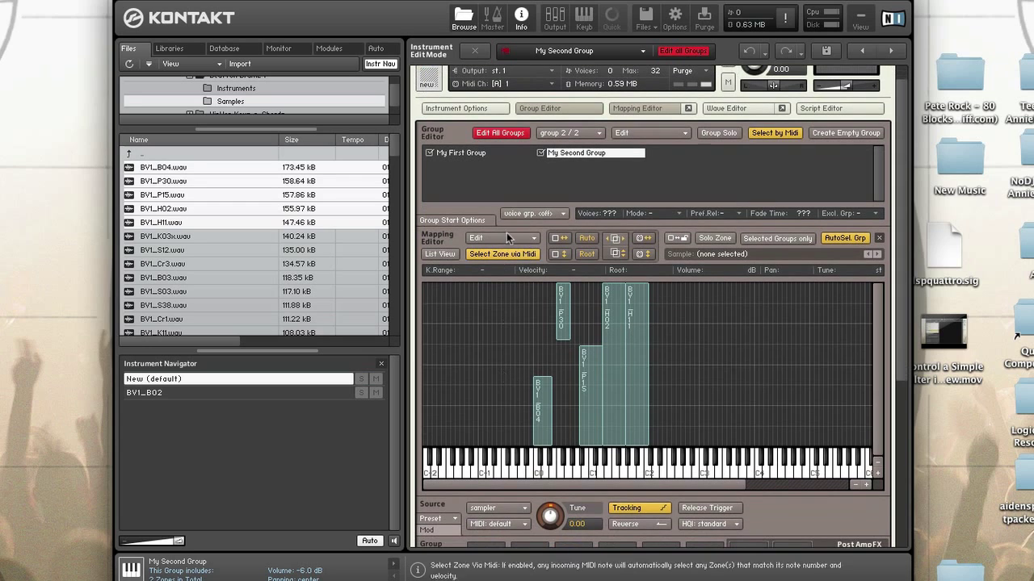
pyautogui.click(503, 155)
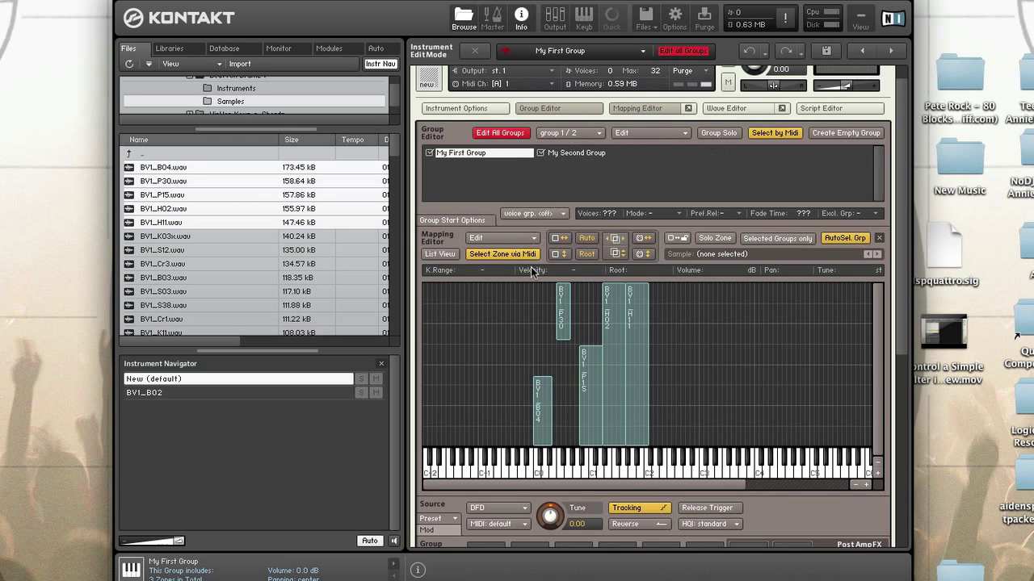
# Load a 3-band EQ into the first Instrument InsertFx slot
pyautogui.scroll(-5, 531, 266)
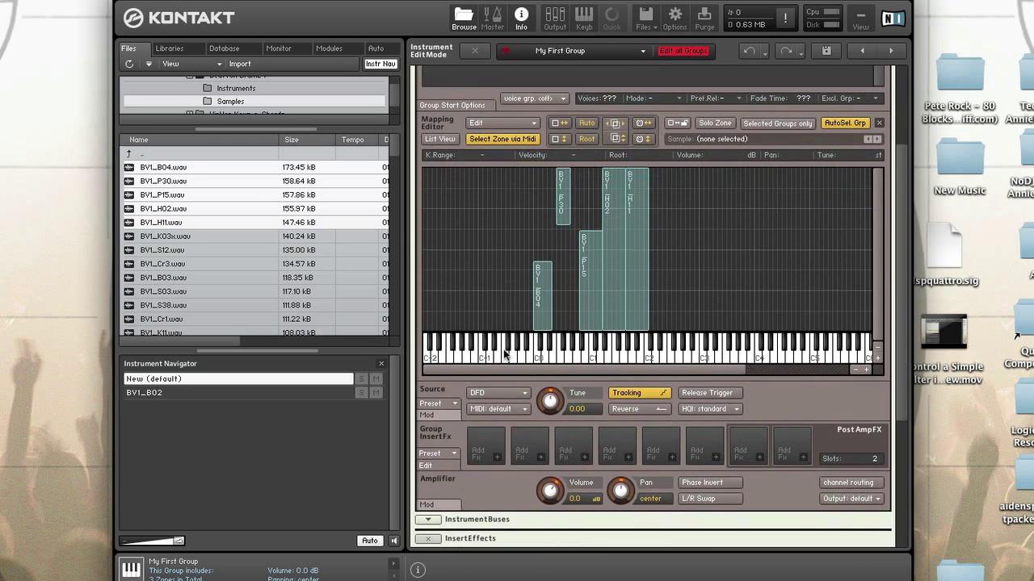
pyautogui.scroll(-9, 503, 349)
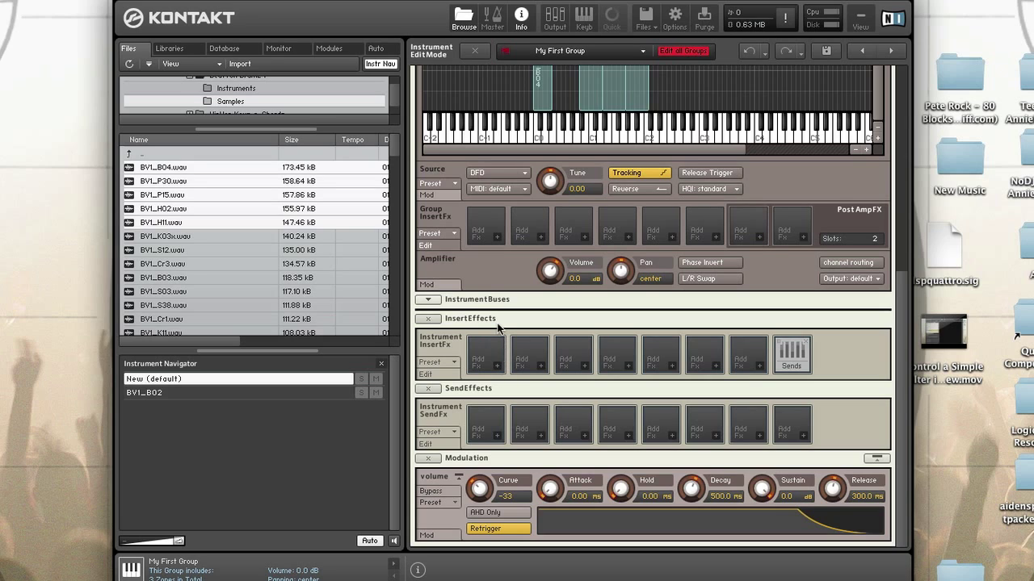
pyautogui.click(496, 367)
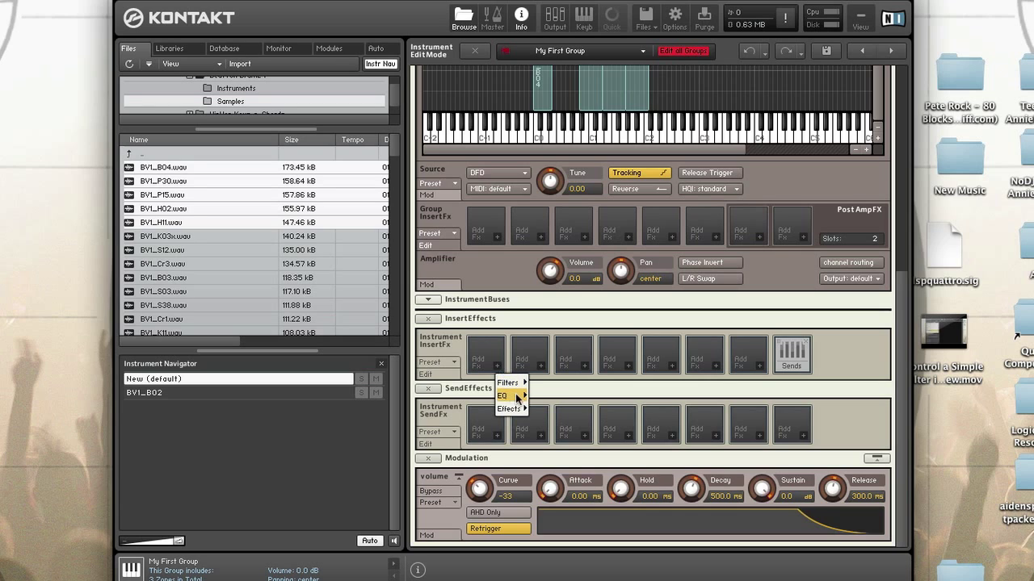
pyautogui.moveTo(511, 396)
pyautogui.click(541, 444)
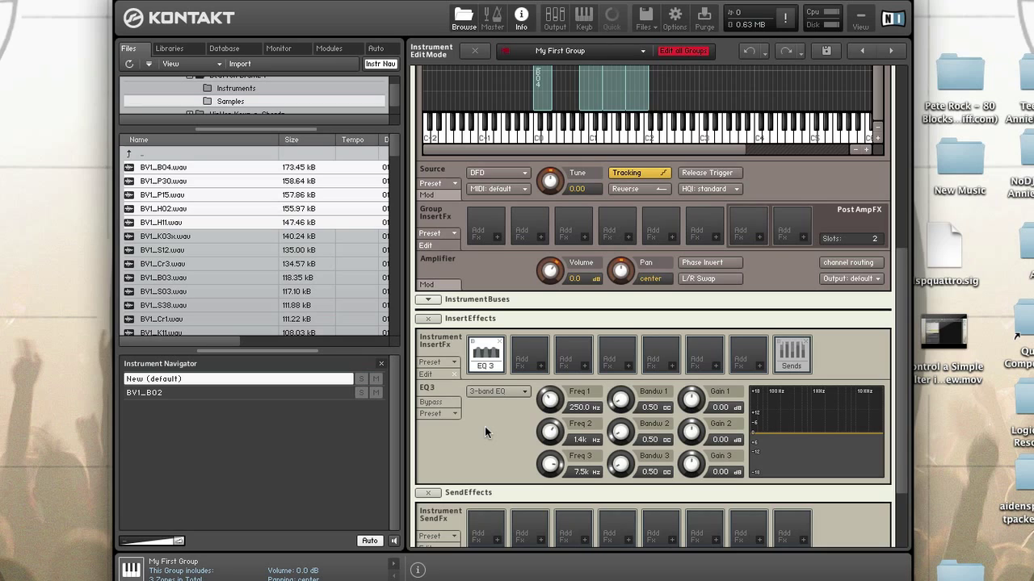
# Load the Factory preset 'EQ2 - Bottom Enhancer' on the insert EQ, then return to the instrument header
pyautogui.click(444, 413)
pyautogui.moveTo(453, 432)
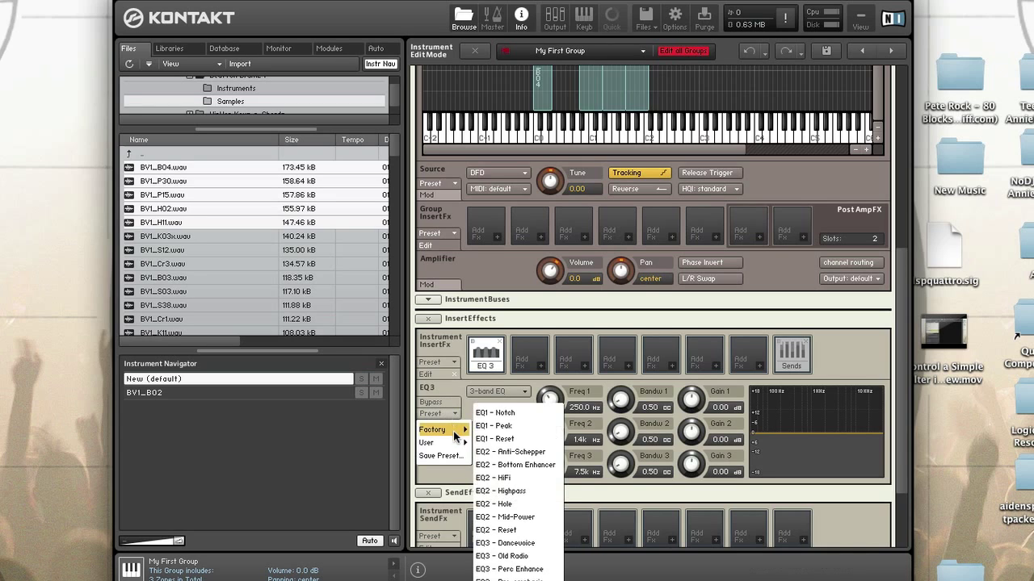
pyautogui.click(537, 462)
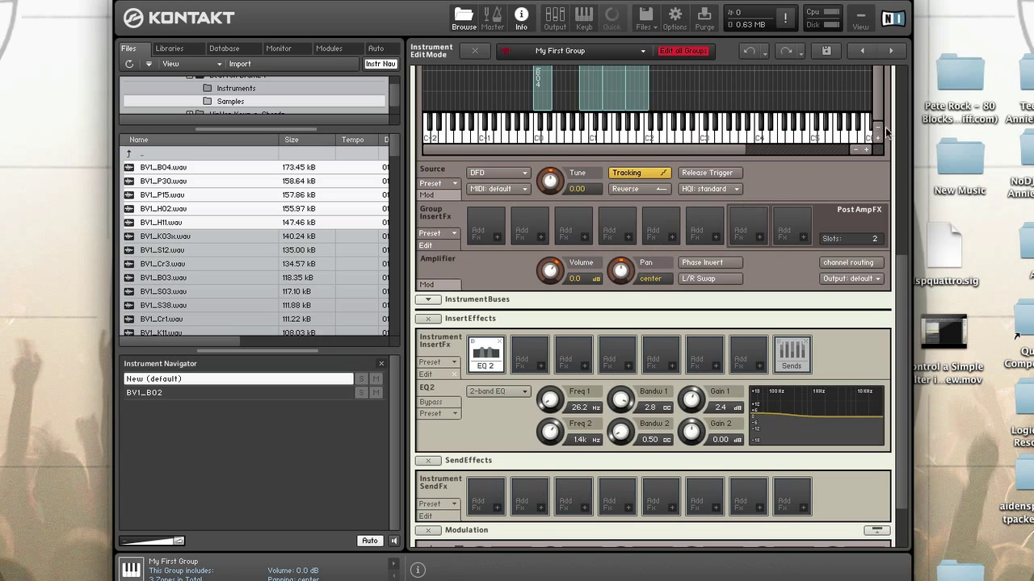
pyautogui.click(902, 106)
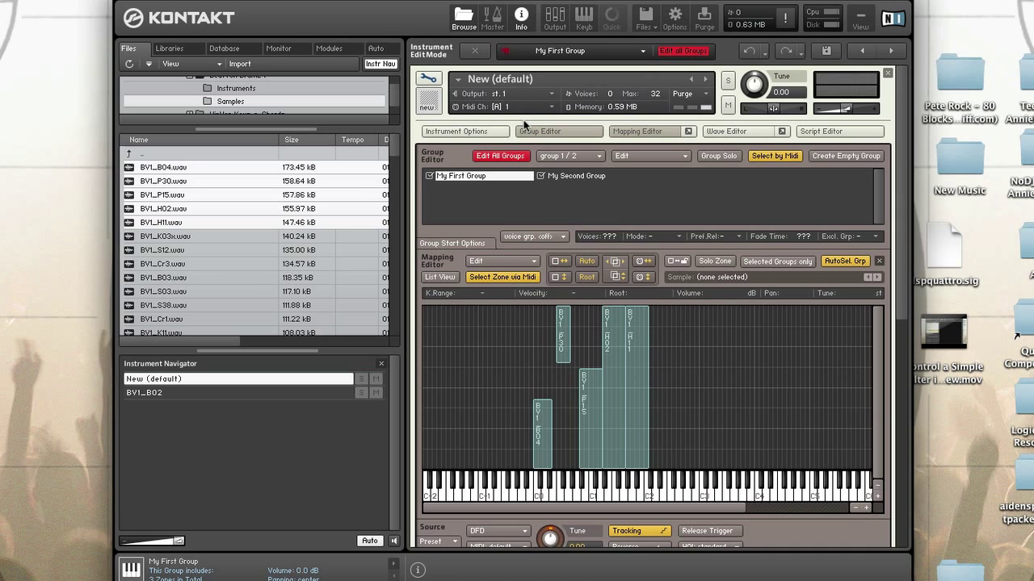
# Add one 2-channel stereo output, st.2, in the Outputs mixer, then hide the mixer
pyautogui.click(511, 95)
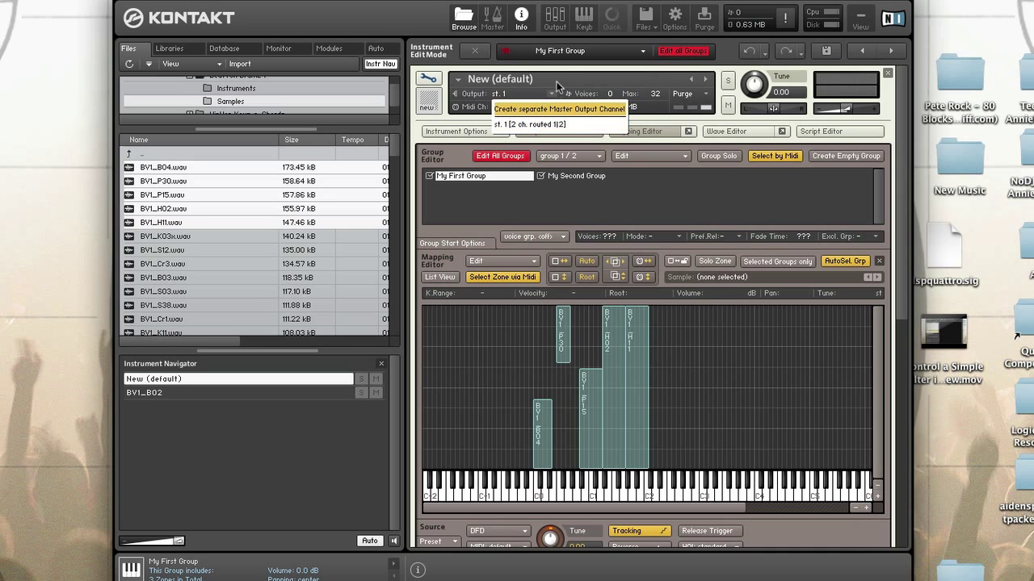
pyautogui.click(421, 24)
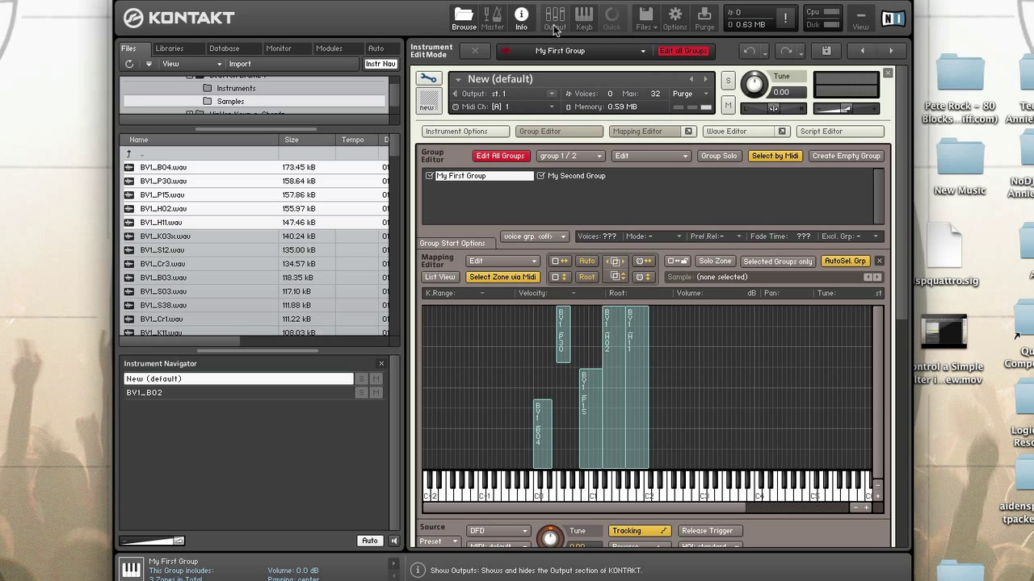
pyautogui.click(554, 24)
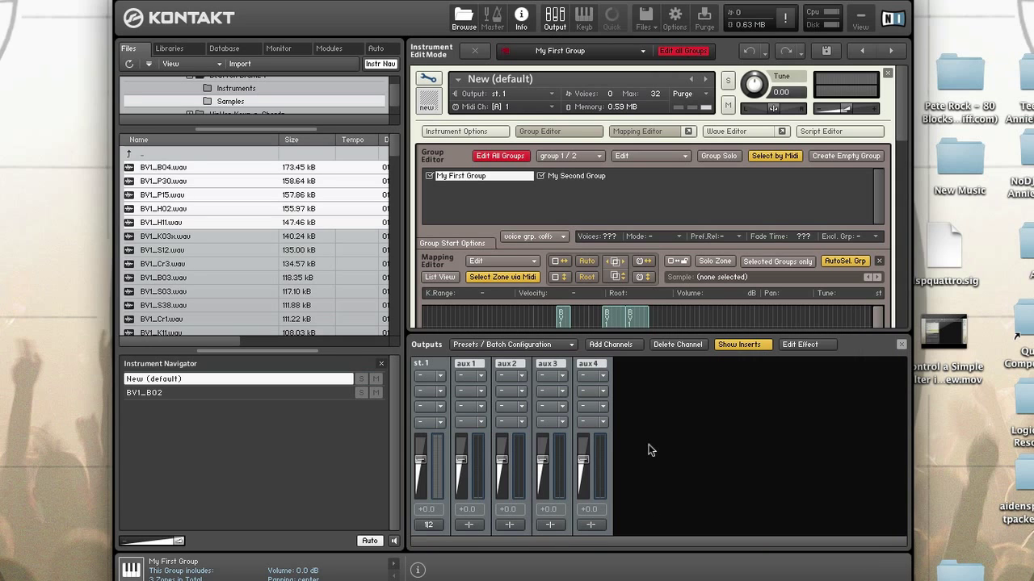
pyautogui.click(617, 344)
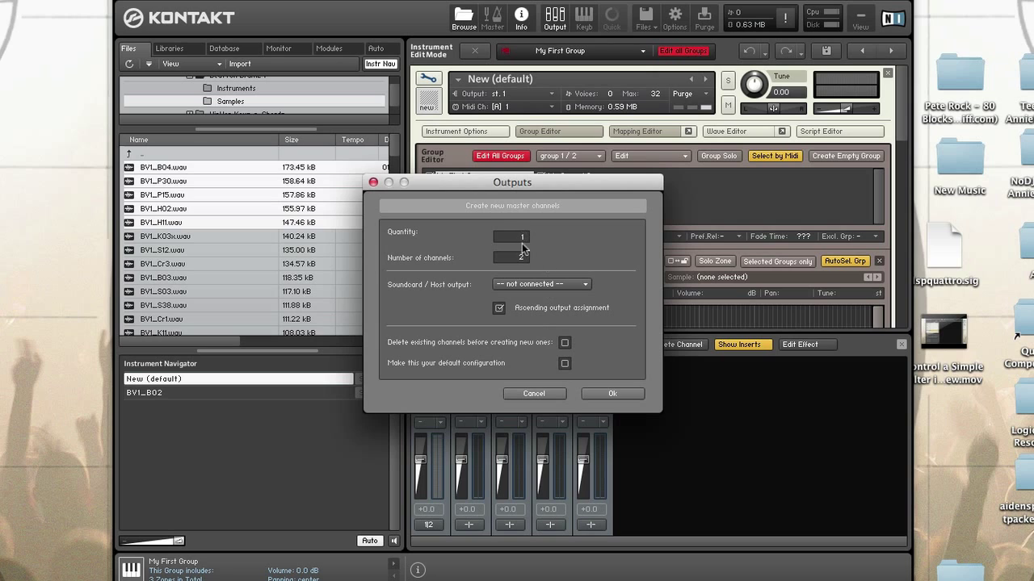
pyautogui.click(612, 393)
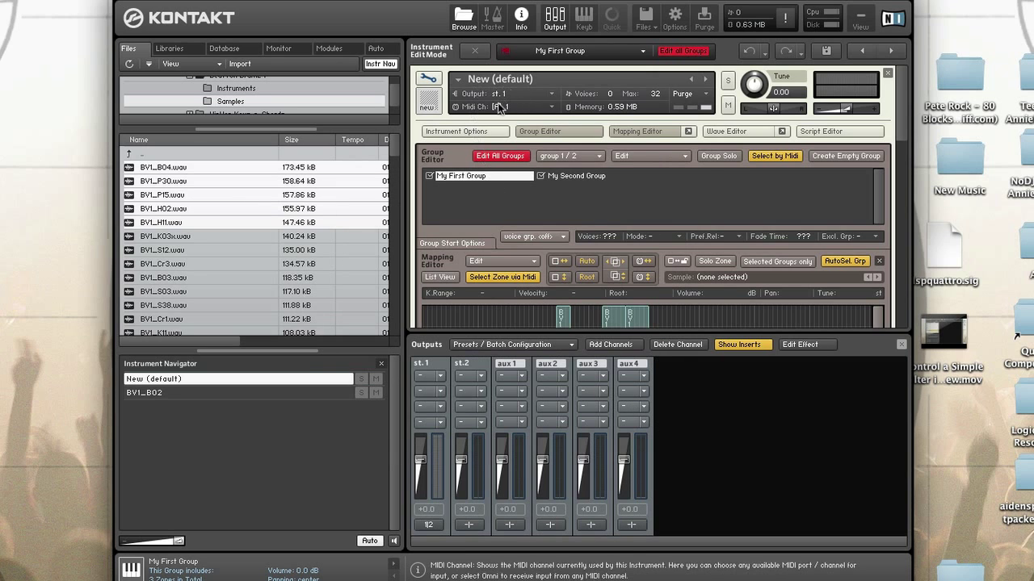
pyautogui.click(555, 16)
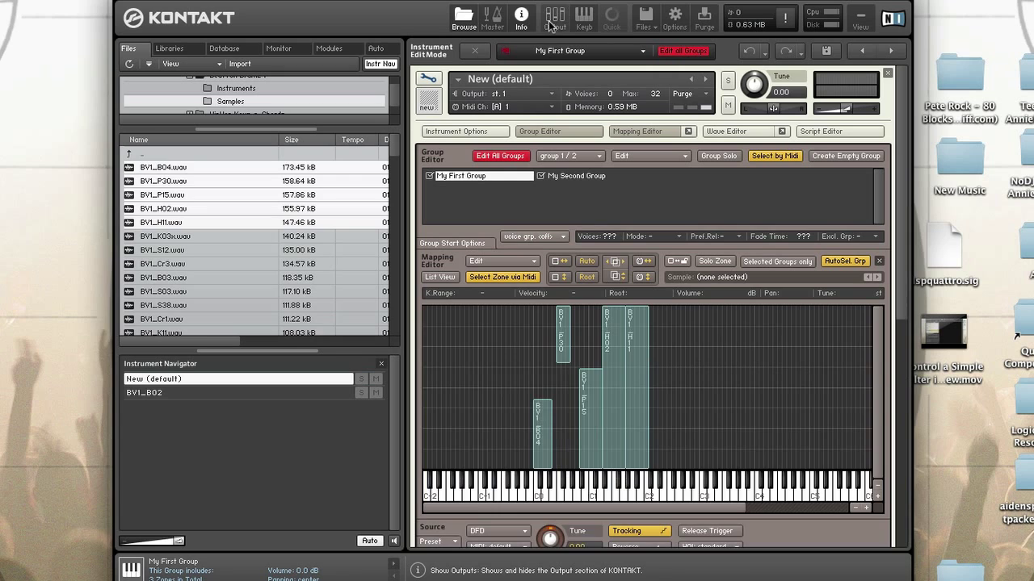
# Set the instrument's Output field to st.2 [2 ch. routed -|-]
pyautogui.click(515, 94)
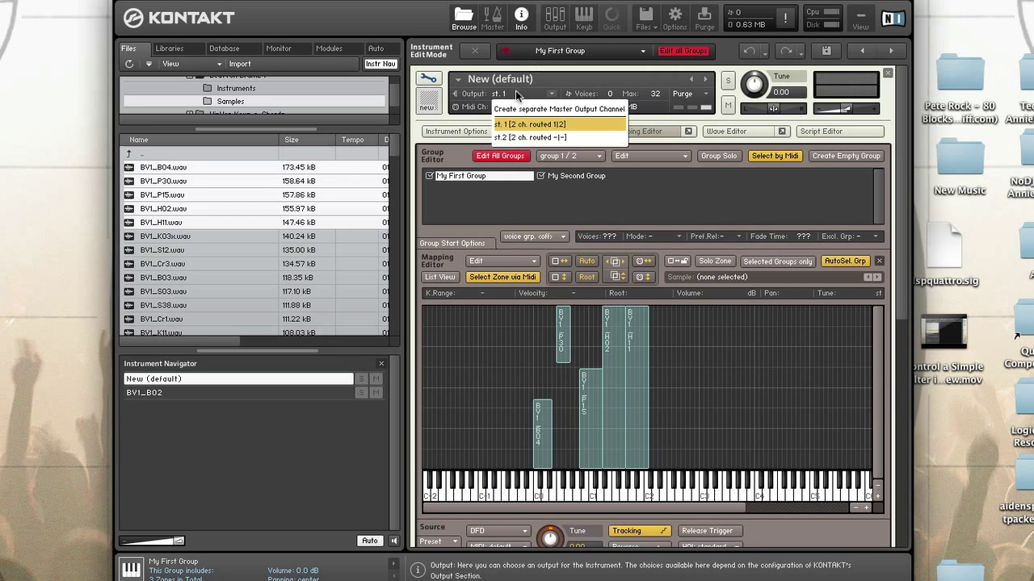
pyautogui.click(553, 137)
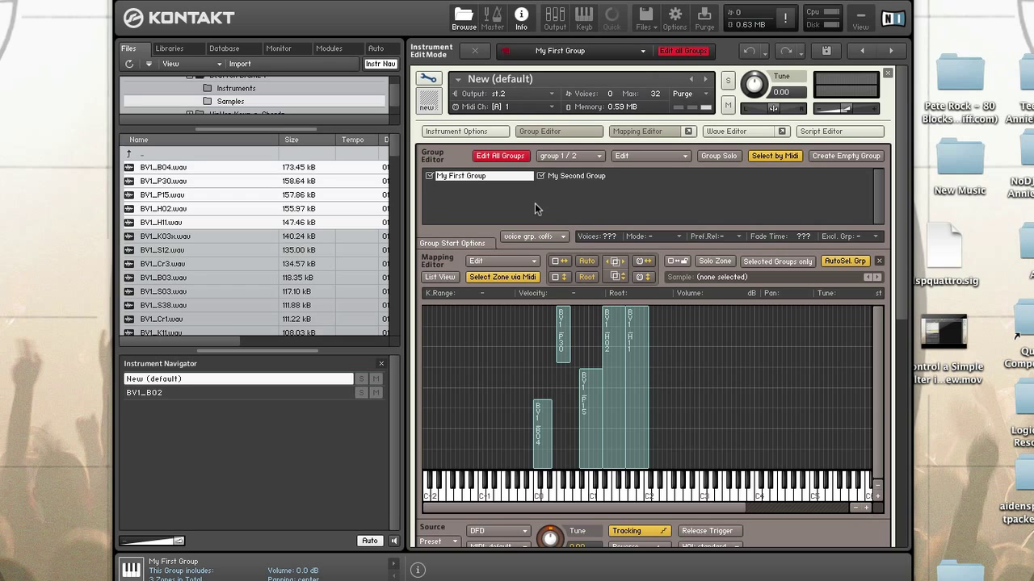
# Change the instrument's Midi Ch from Port A channel 1 to omni
pyautogui.click(502, 107)
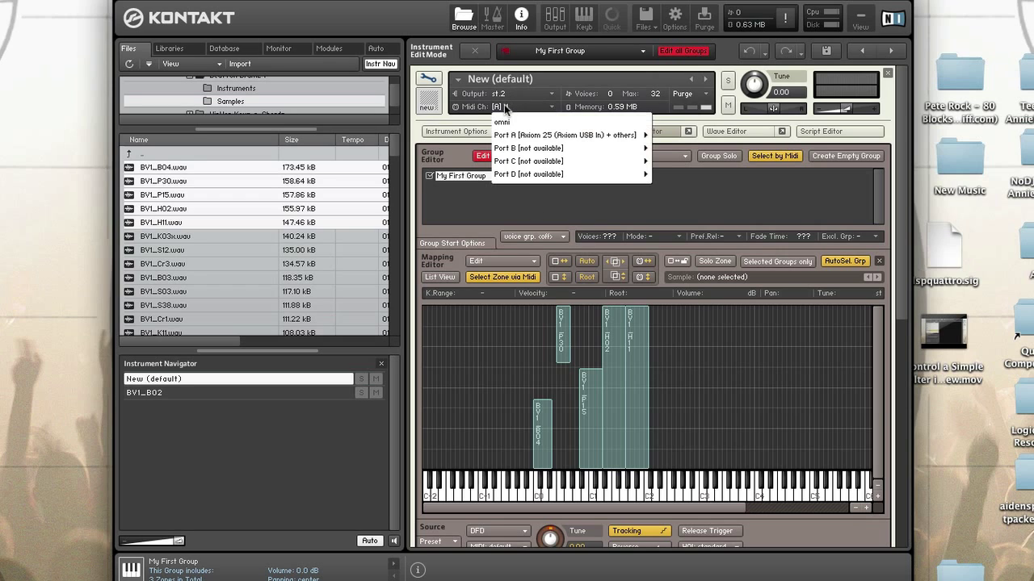
pyautogui.moveTo(561, 136)
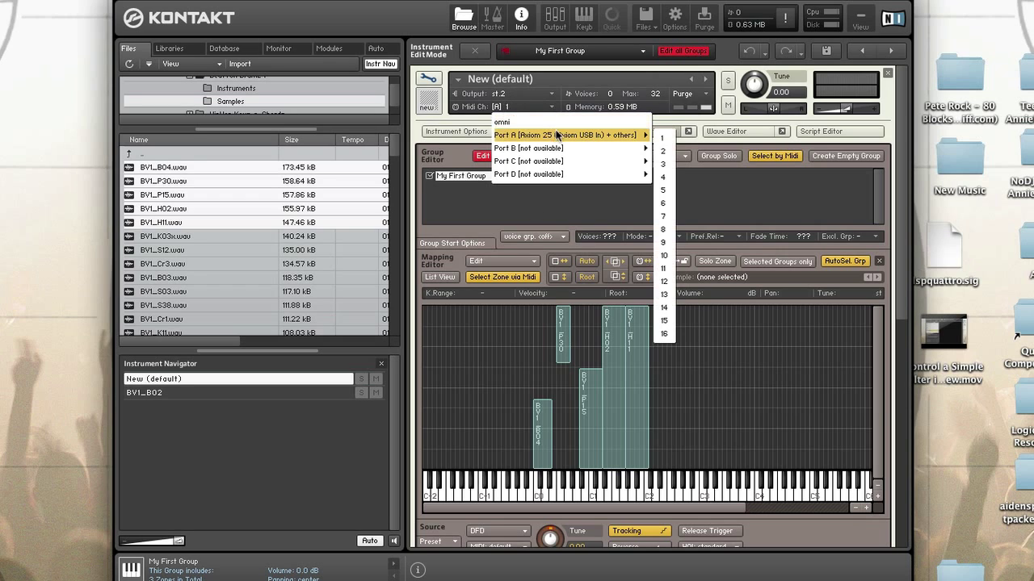
pyautogui.click(663, 141)
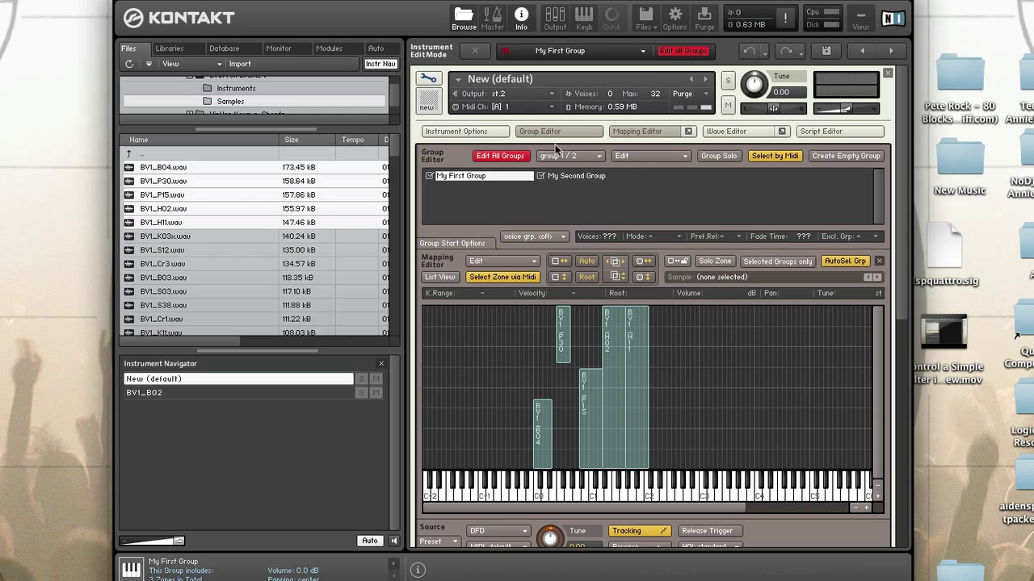
pyautogui.click(504, 108)
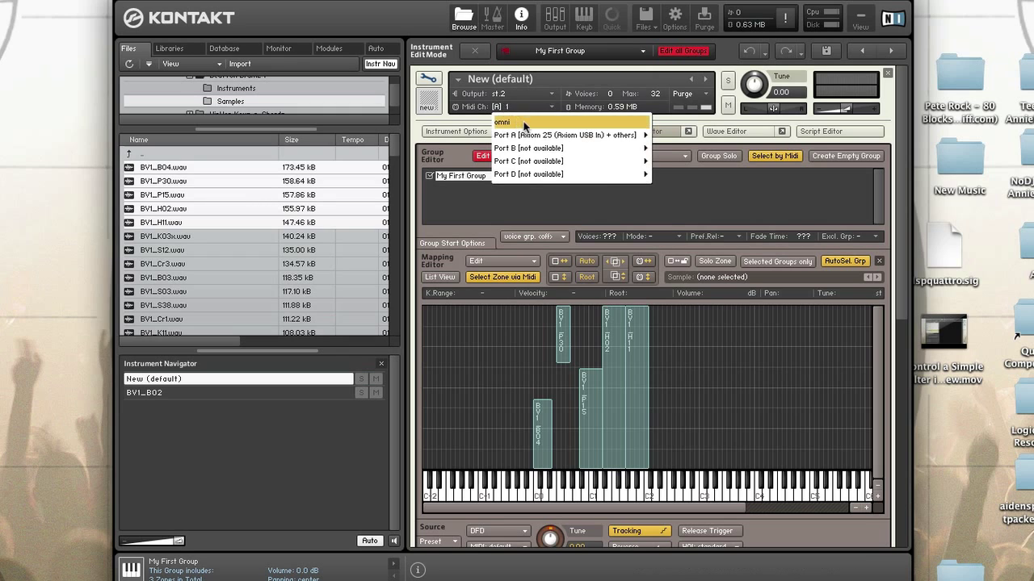
pyautogui.click(522, 122)
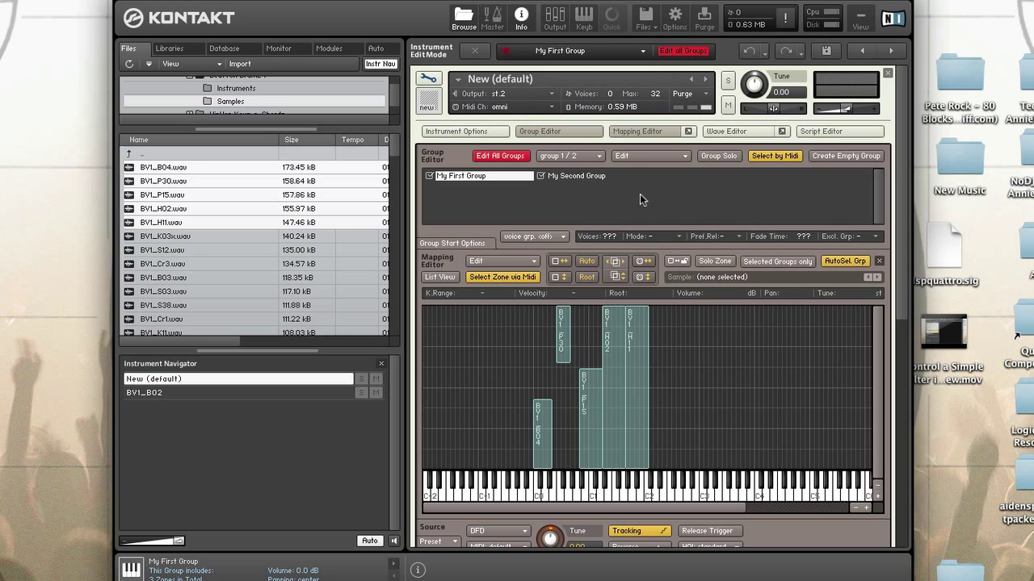